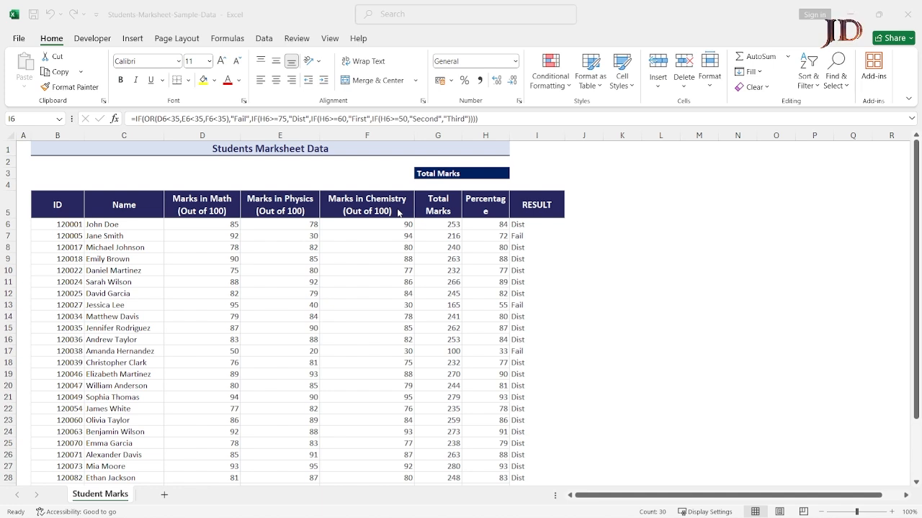
Step: Try a manual red font colour on the Fail results in I7 and I17, and undo it
scroll(406, 251, up, 1)
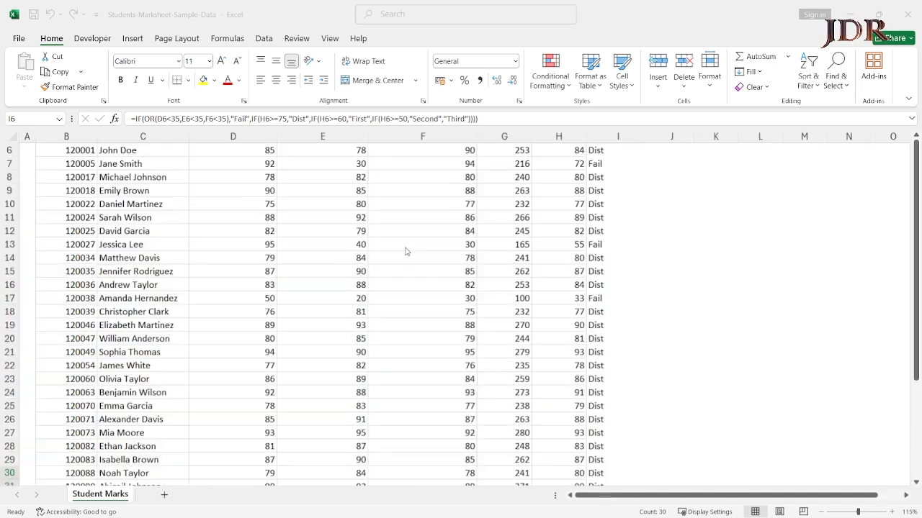
scroll(406, 251, up, 2)
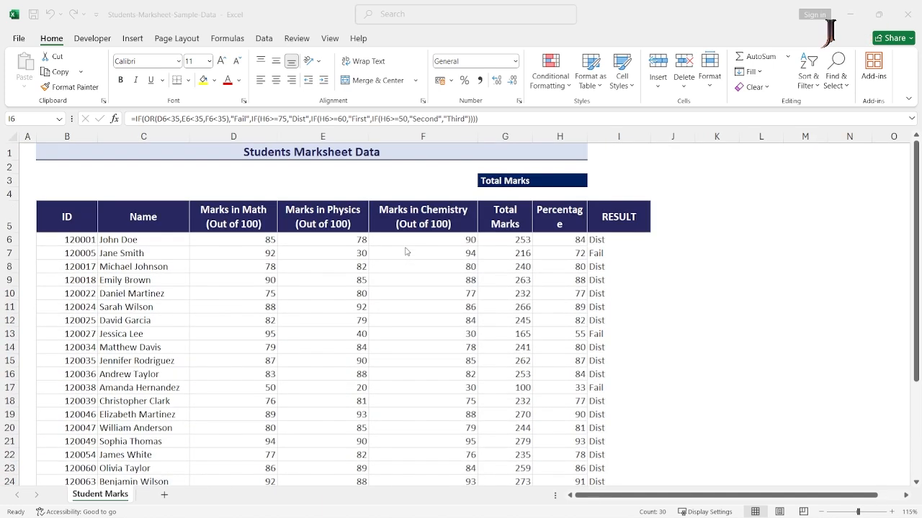
click(612, 254)
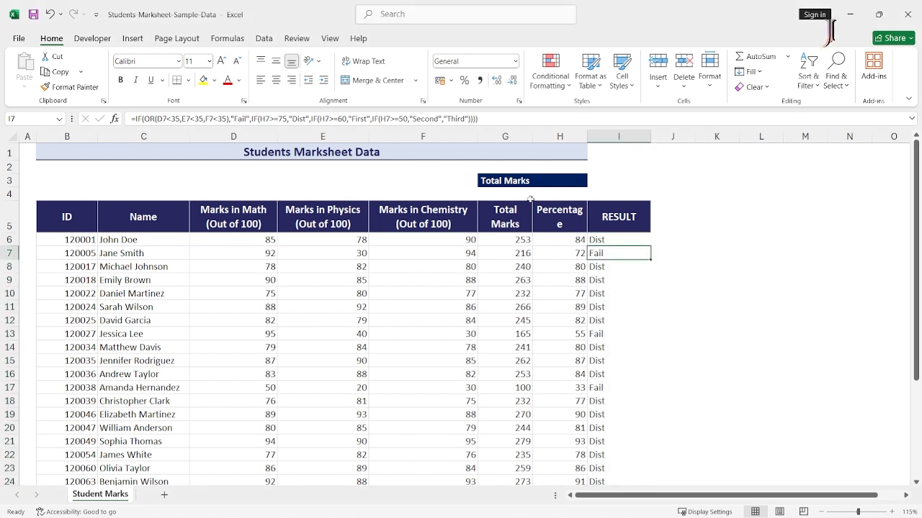
click(227, 80)
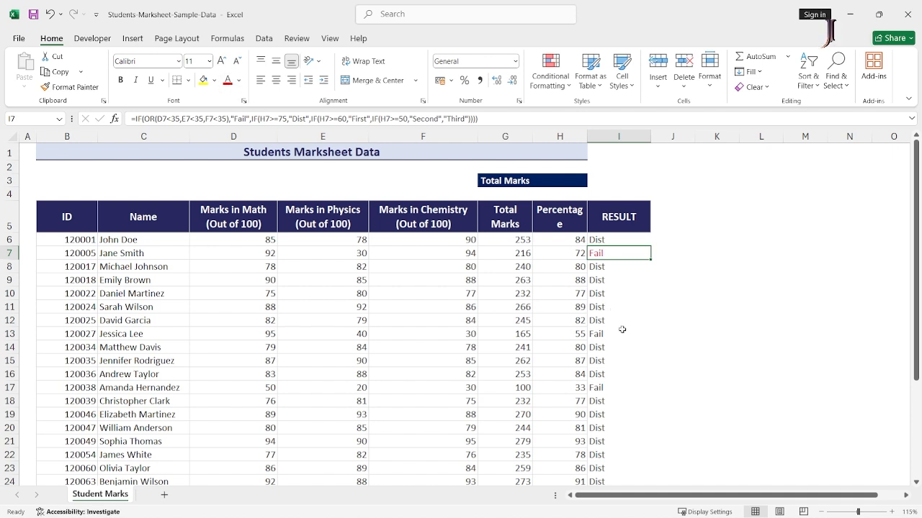
click(612, 389)
click(228, 80)
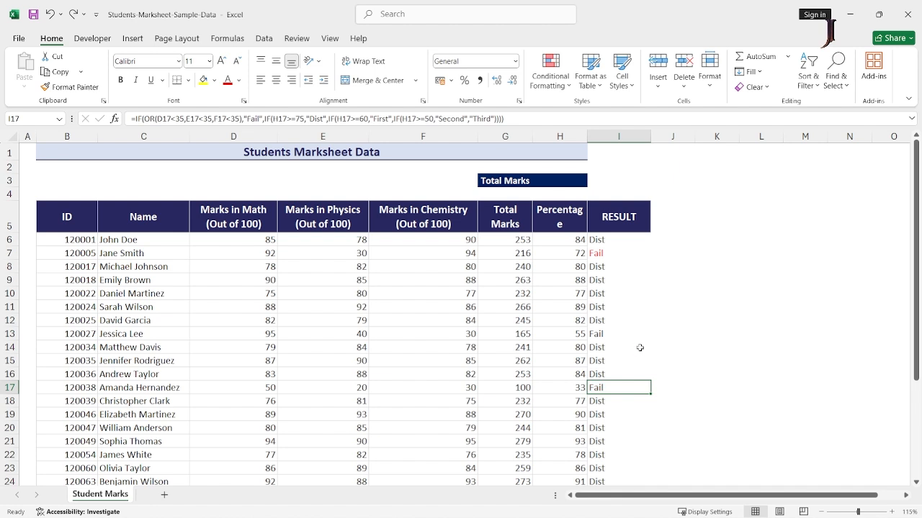
key(ctrl+z)
key(ctrl+z)
Step: Set up a custom conditional formatting rule on results I6:I35 for specific text containing "Fail"
click(638, 241)
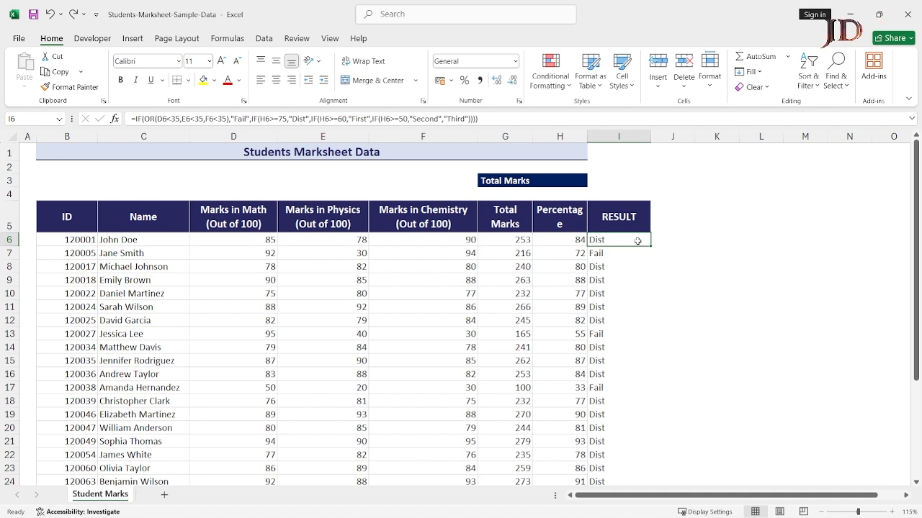
key(ctrl+shift+Down)
scroll(617, 250, up, 4)
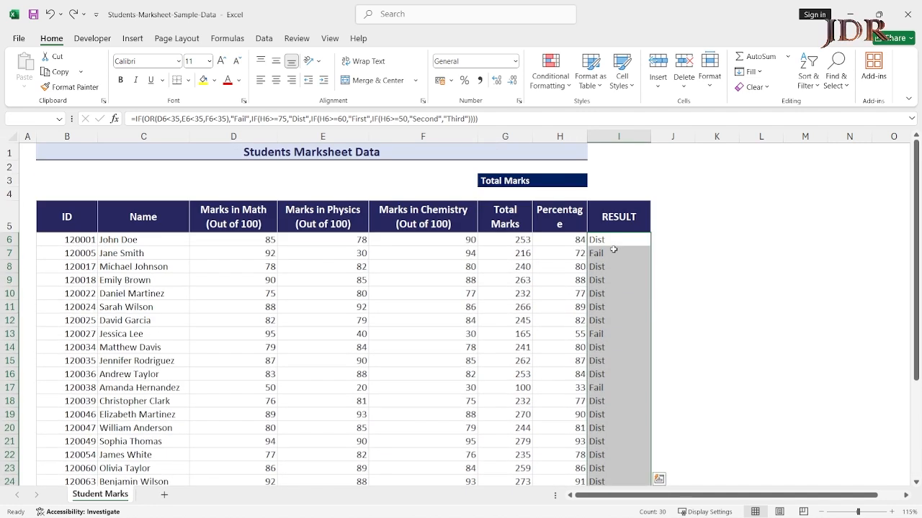
click(569, 89)
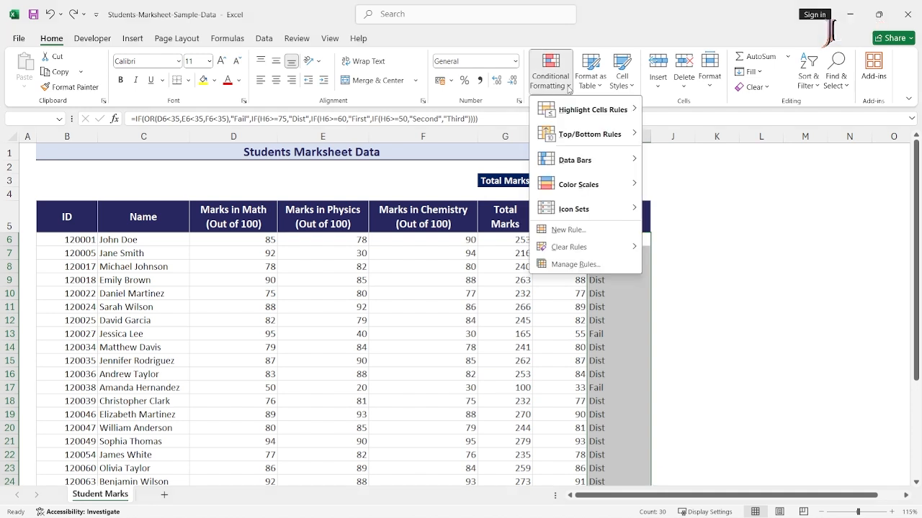
mouse_move(576, 117)
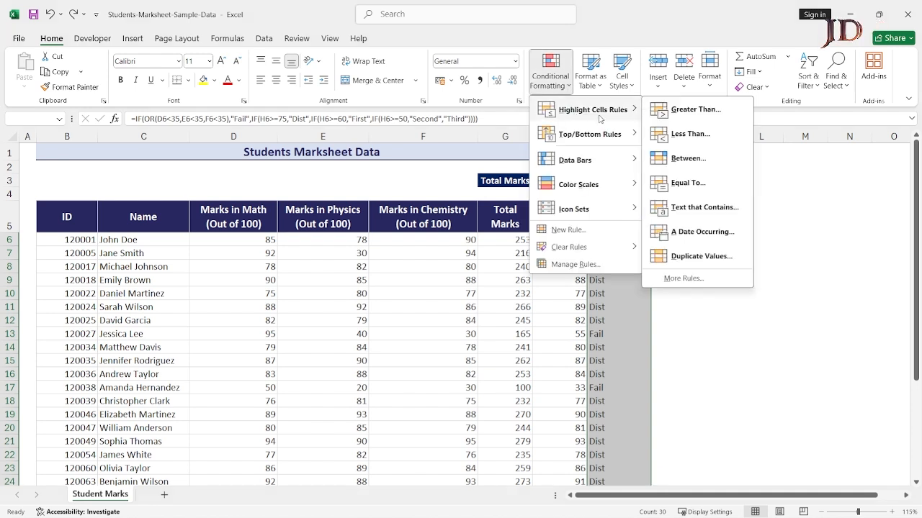
click(695, 282)
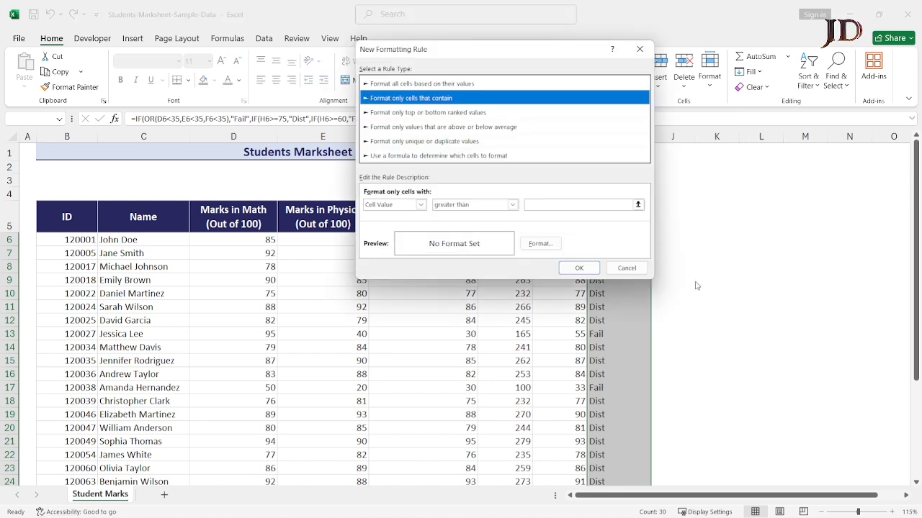
click(421, 205)
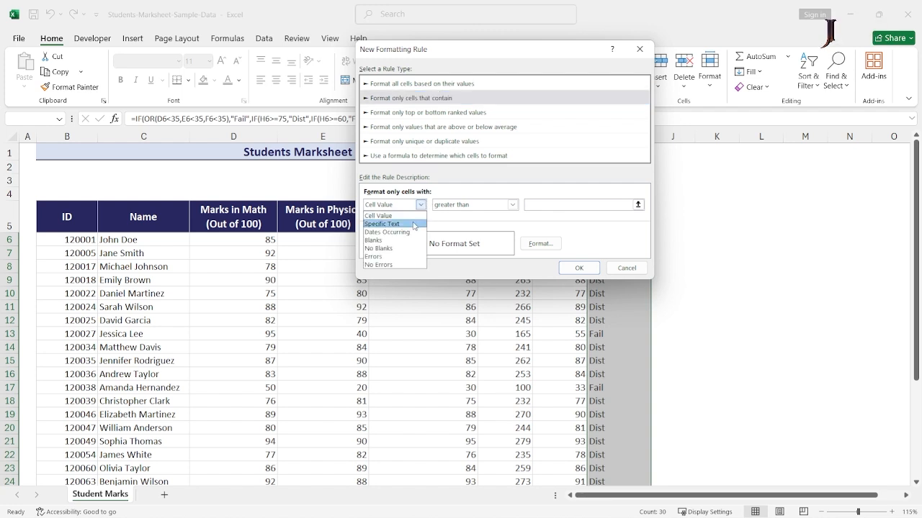
click(414, 225)
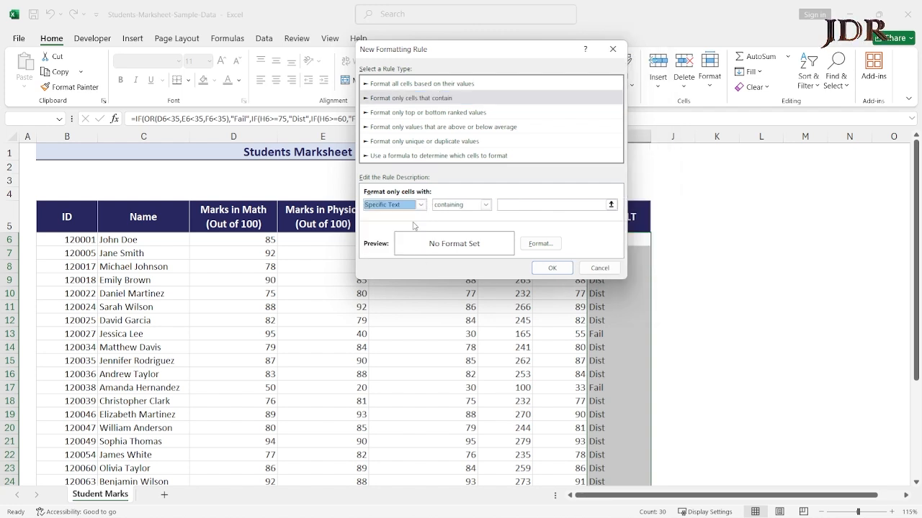
click(485, 205)
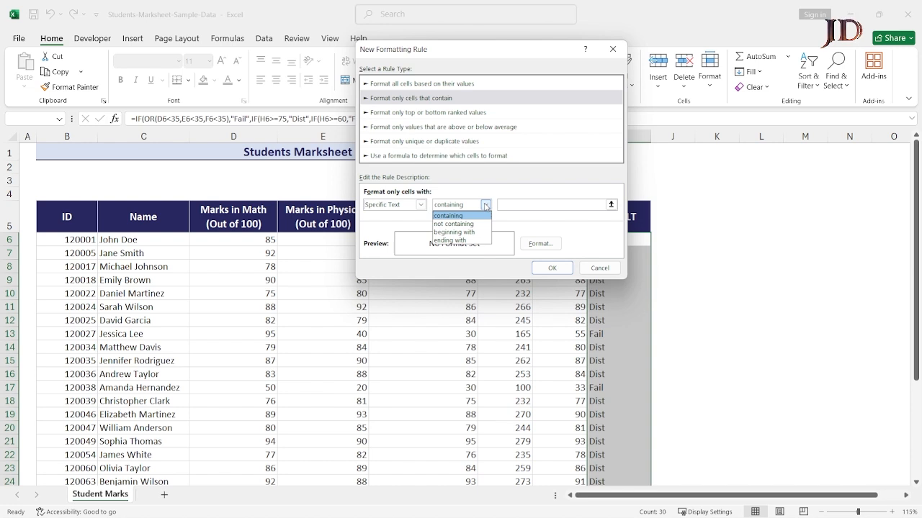
click(486, 207)
click(509, 206)
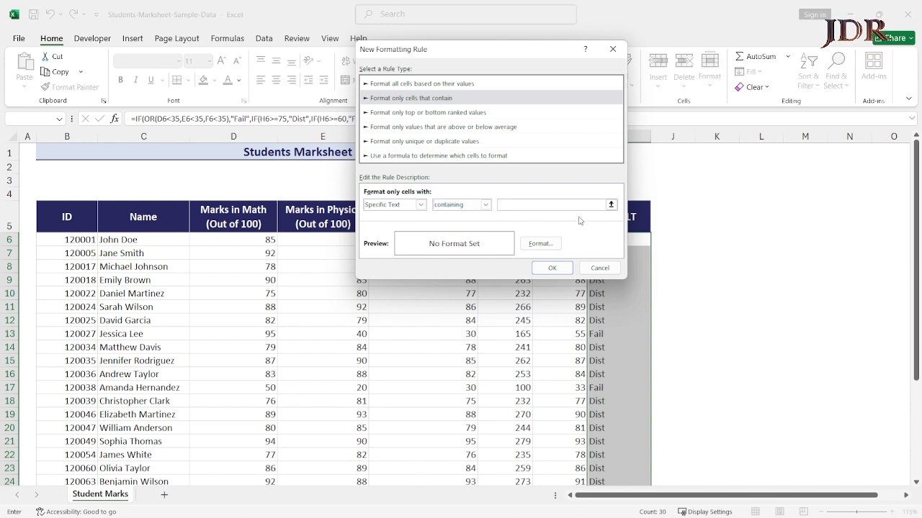
text(Fail)
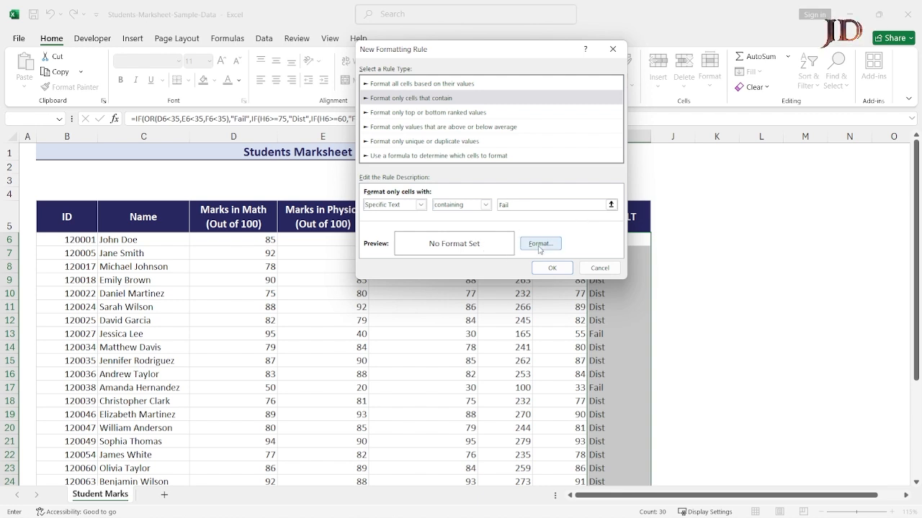
Step: Give the rule's format the lightest orange background fill and apply the rule to the RESULT column
click(540, 246)
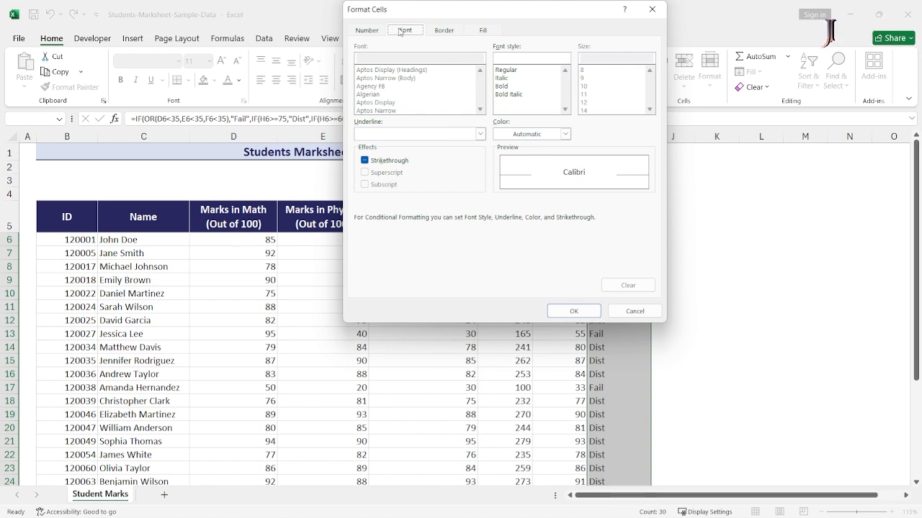
click(484, 30)
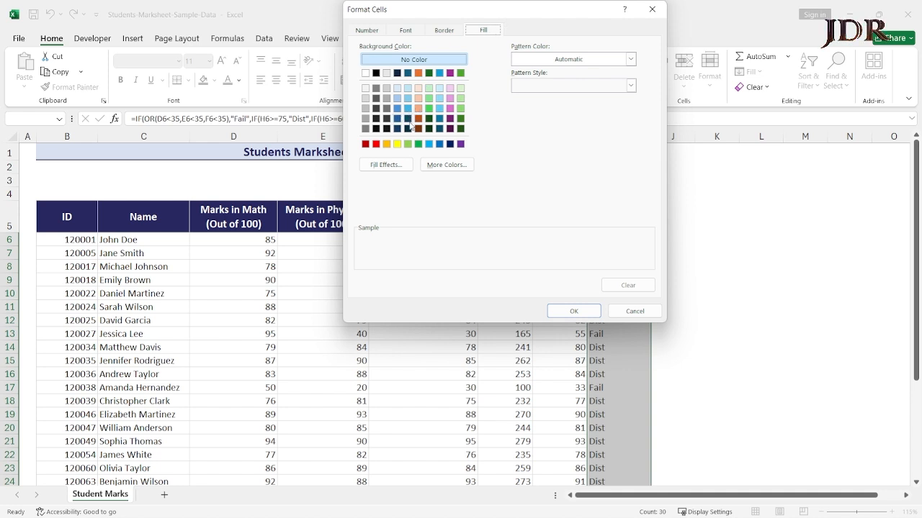
click(376, 144)
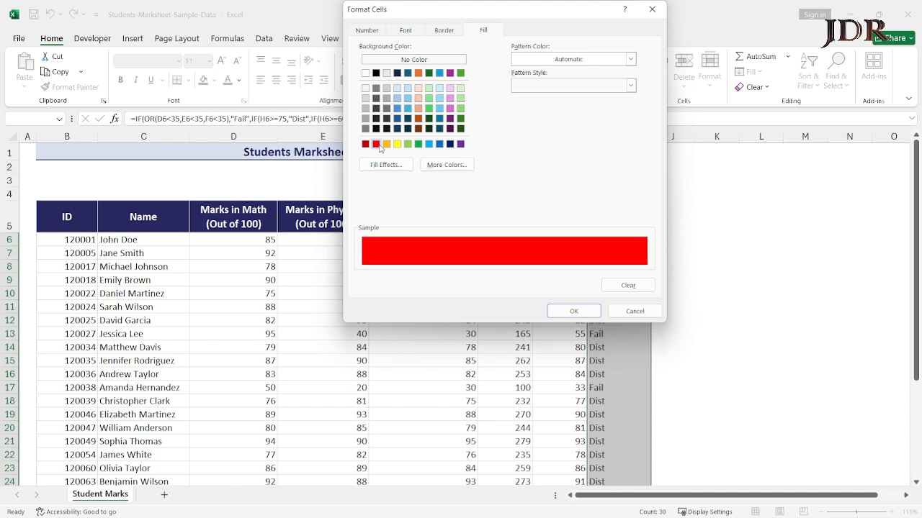
click(396, 144)
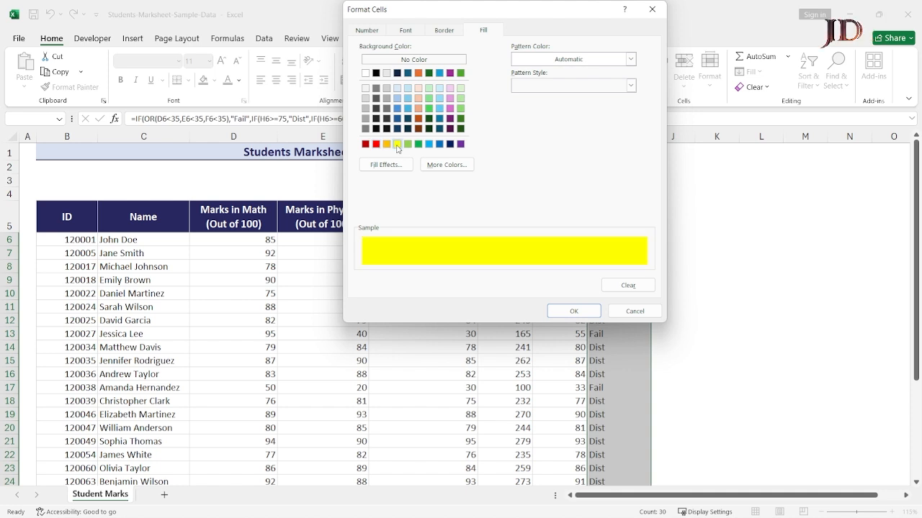
click(418, 88)
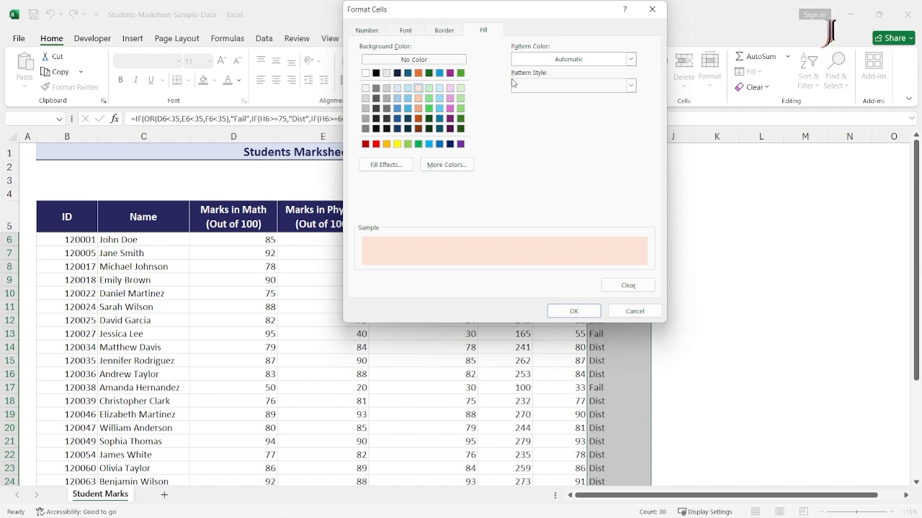
click(570, 62)
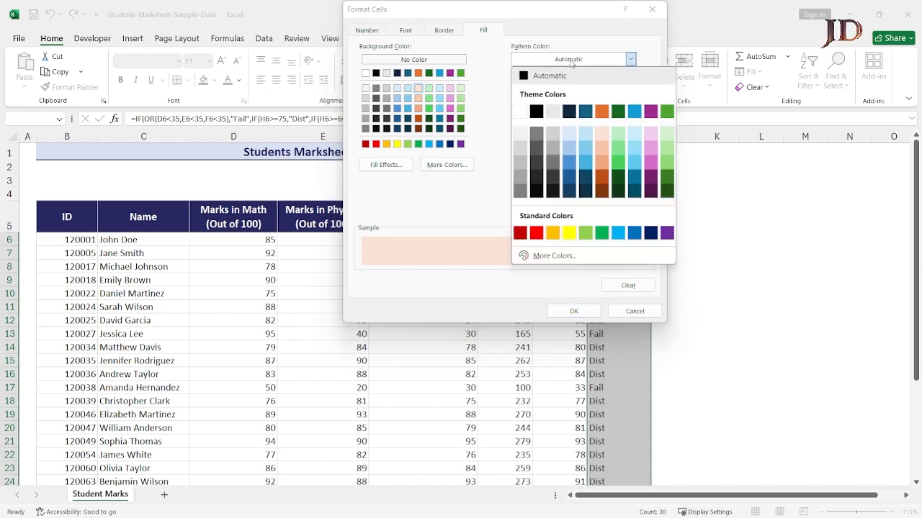
click(570, 64)
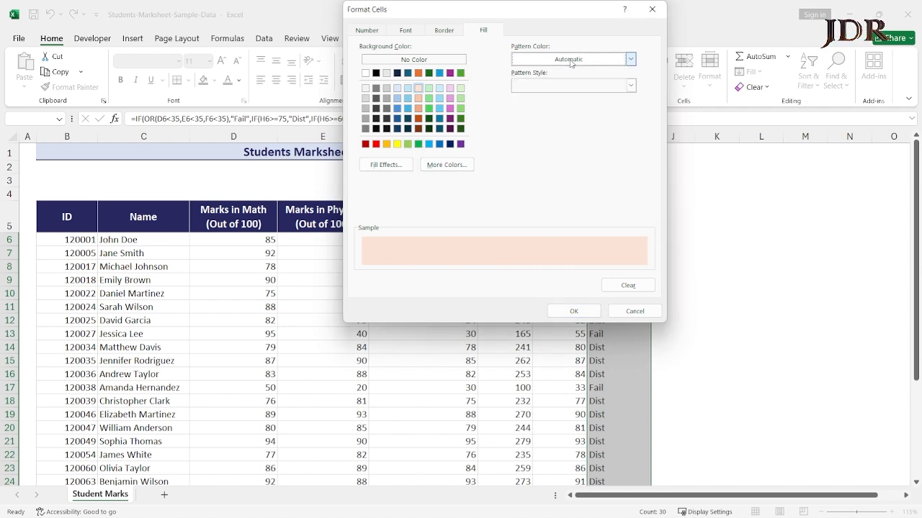
click(574, 311)
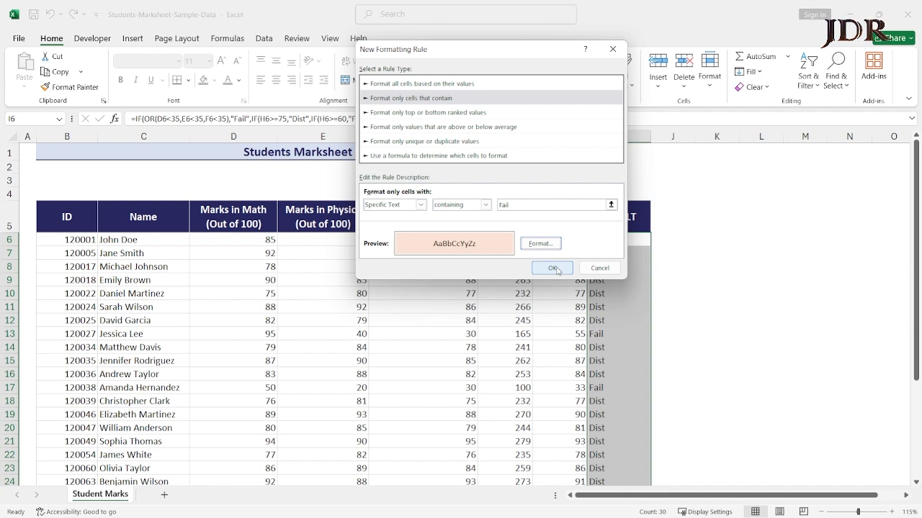
click(556, 270)
click(627, 272)
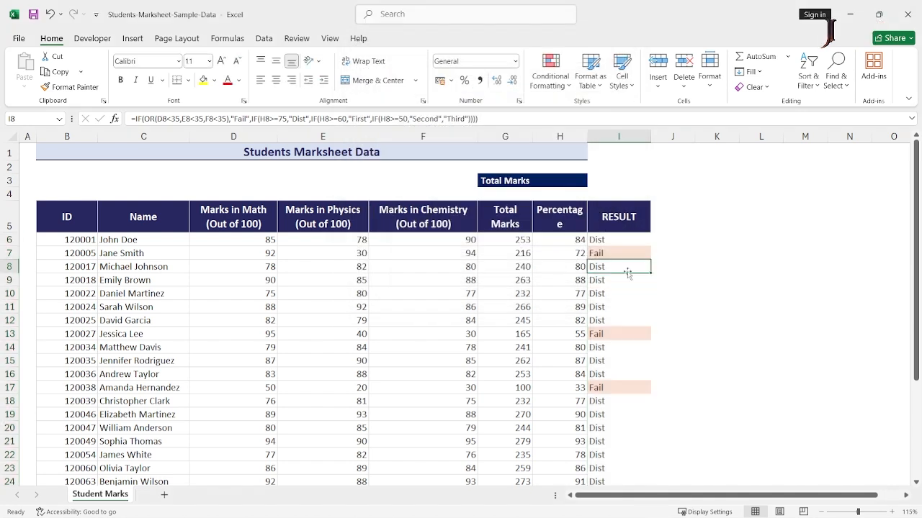
drag(631, 242, 627, 364)
scroll(236, 270, down, 1)
scroll(236, 271, up, 1)
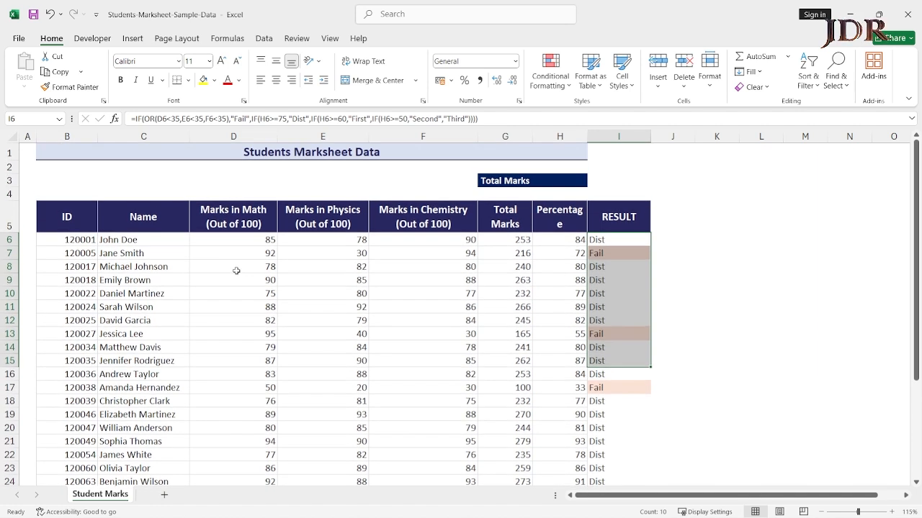
scroll(303, 259, down, 1)
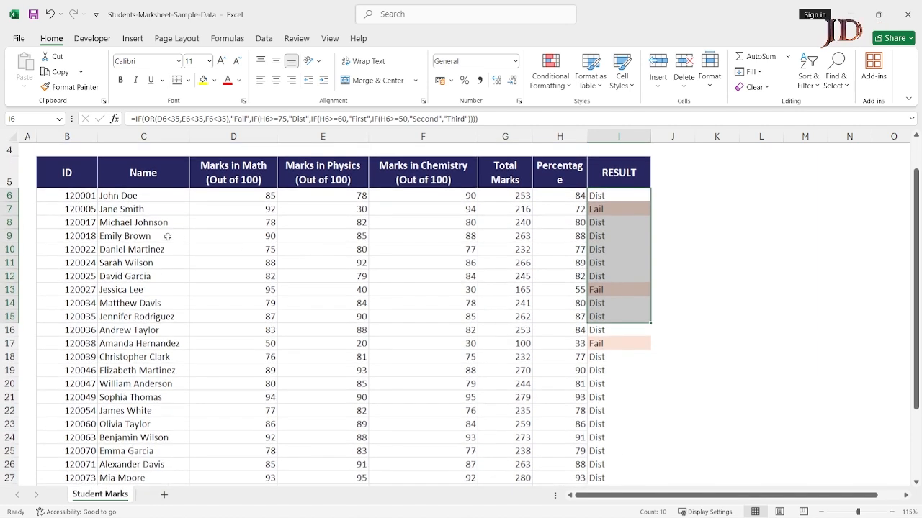
Step: Highlight duplicate values among the student names in C6:C35 with Light Red Fill with Dark Red Text
click(134, 195)
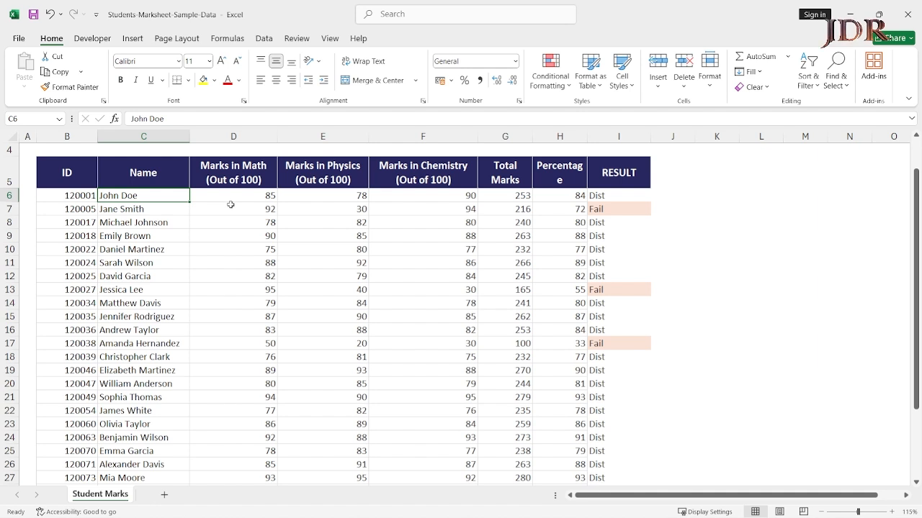
key(ctrl+shift+Down)
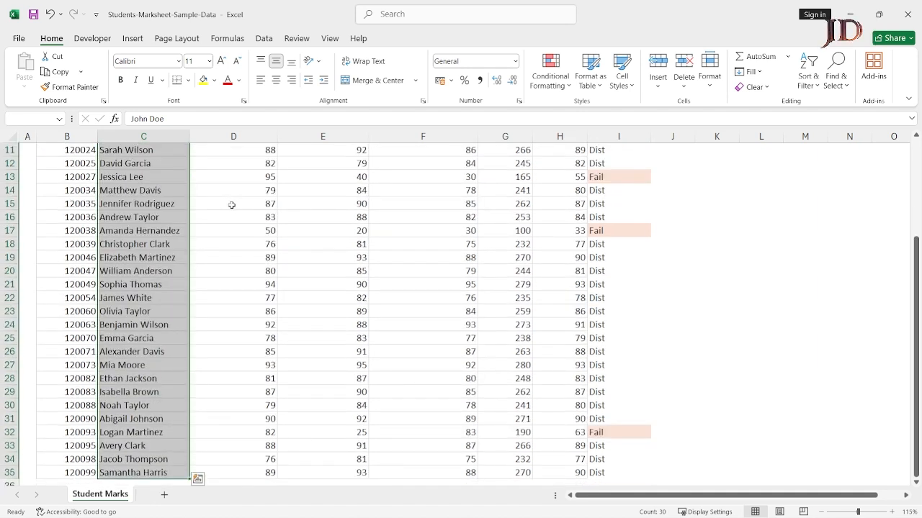
scroll(231, 207, up, 3)
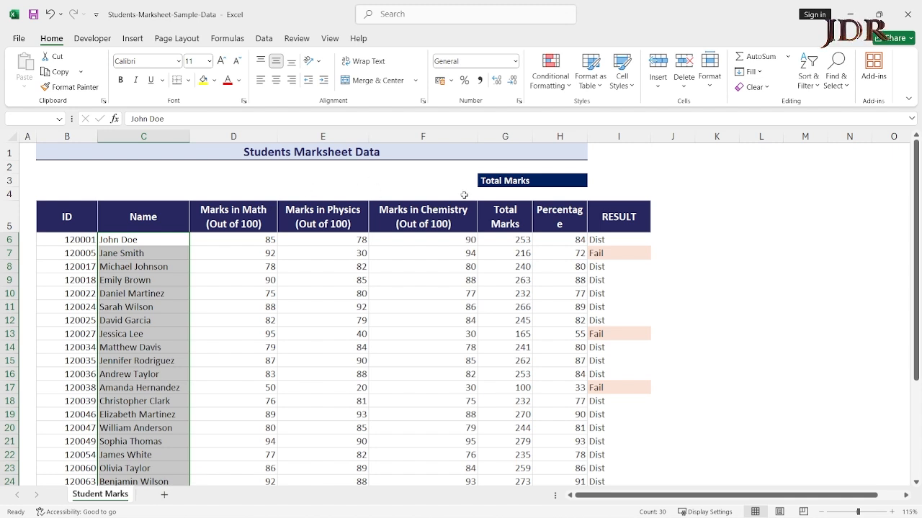
click(568, 86)
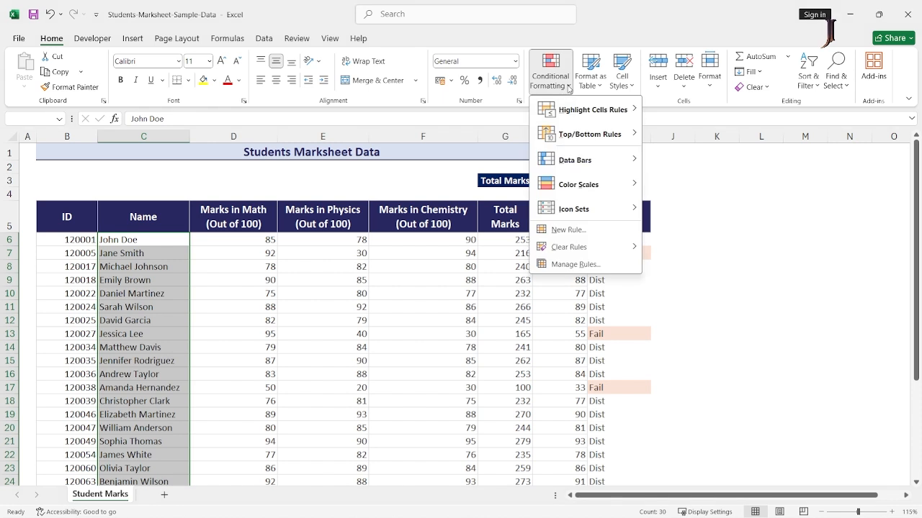
mouse_move(592, 109)
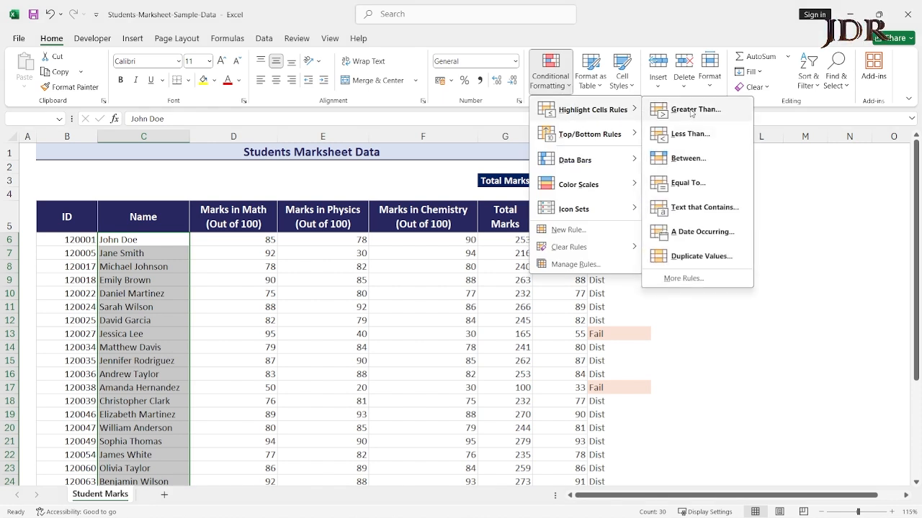
click(700, 257)
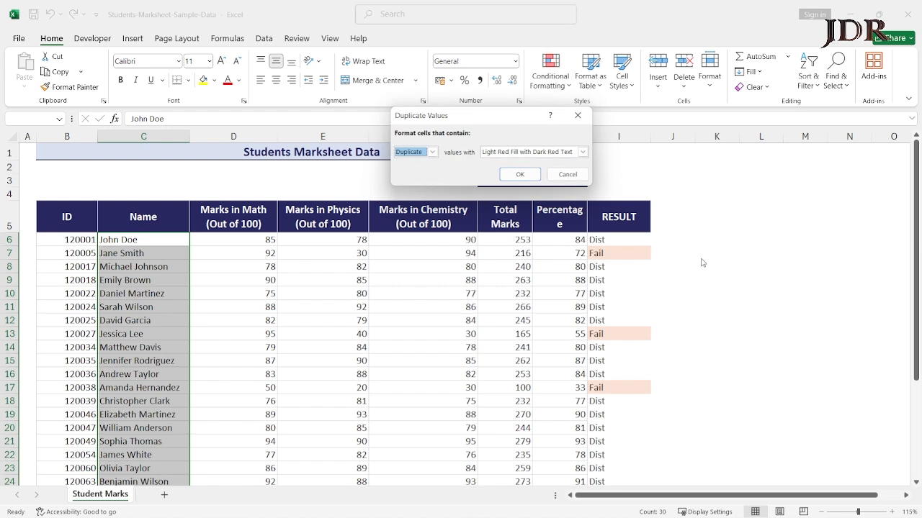
click(524, 177)
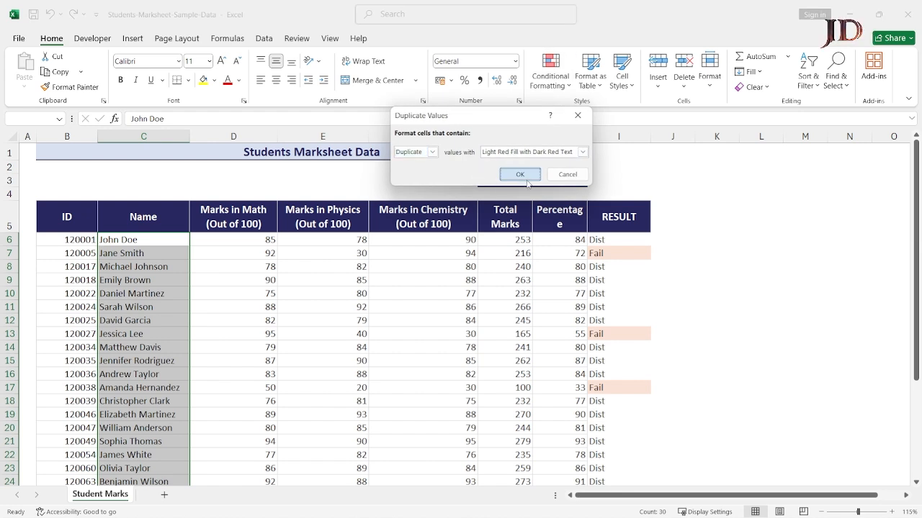
scroll(231, 238, down, 6)
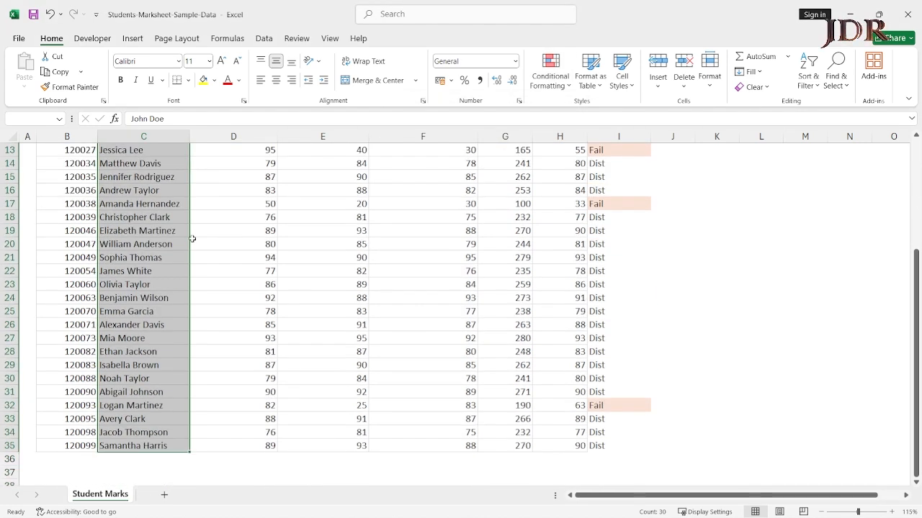
scroll(192, 239, up, 5)
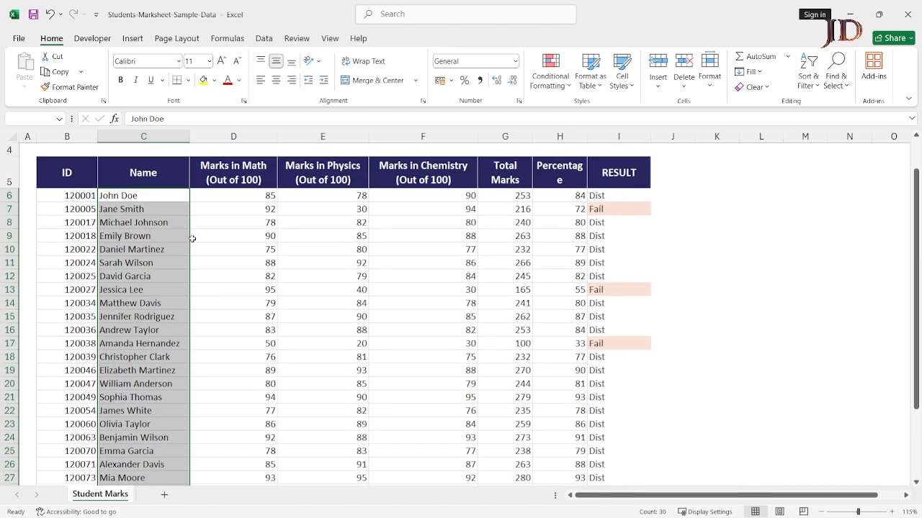
Step: Test the duplicate rule by replacing the student name in C11 with the one from C6, and undo the entry
click(130, 261)
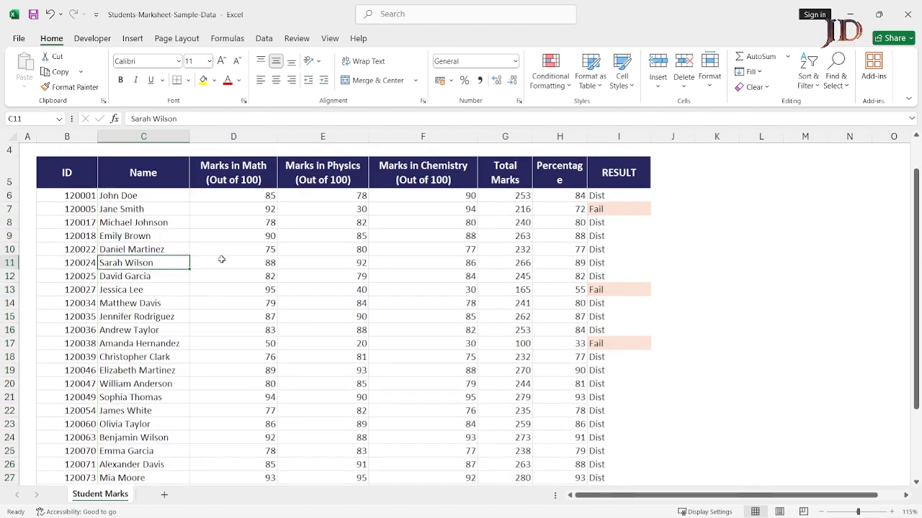
key(BackSpace)
text(John)
key(Return)
key(Up)
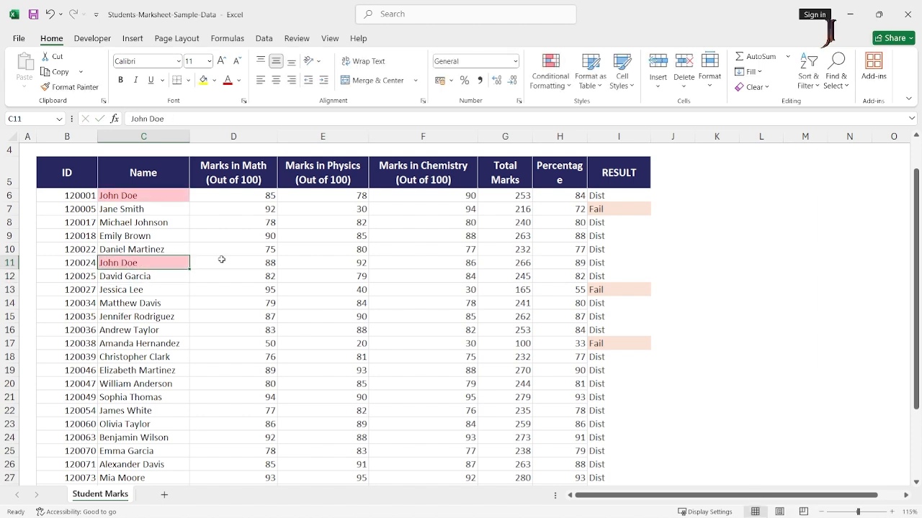
key(ctrl+z)
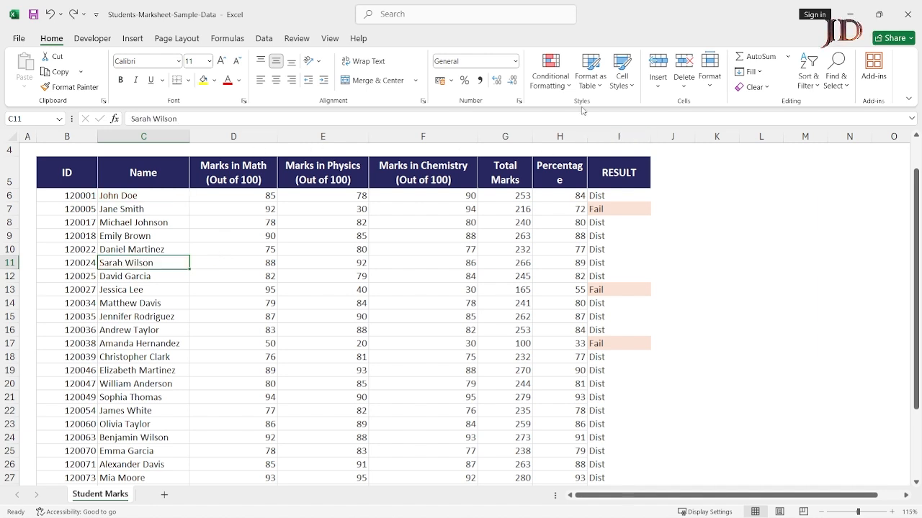
click(573, 85)
mouse_move(578, 112)
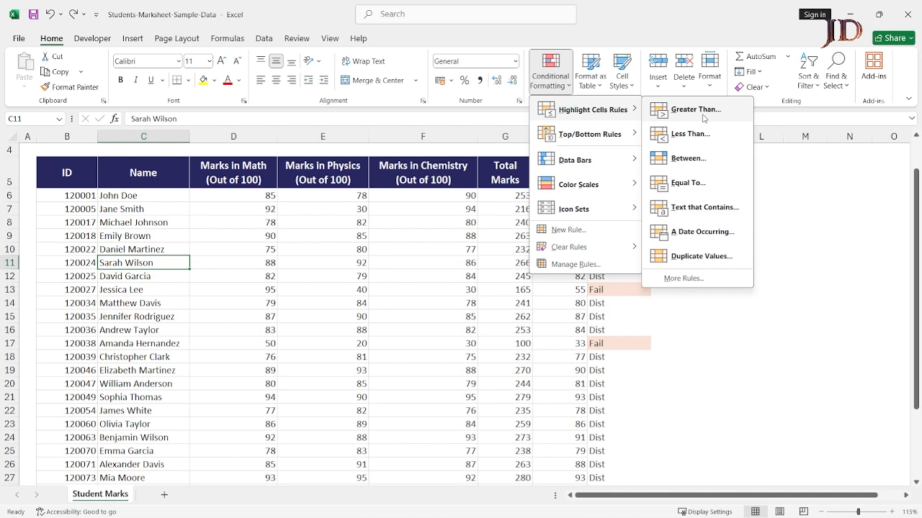
click(281, 202)
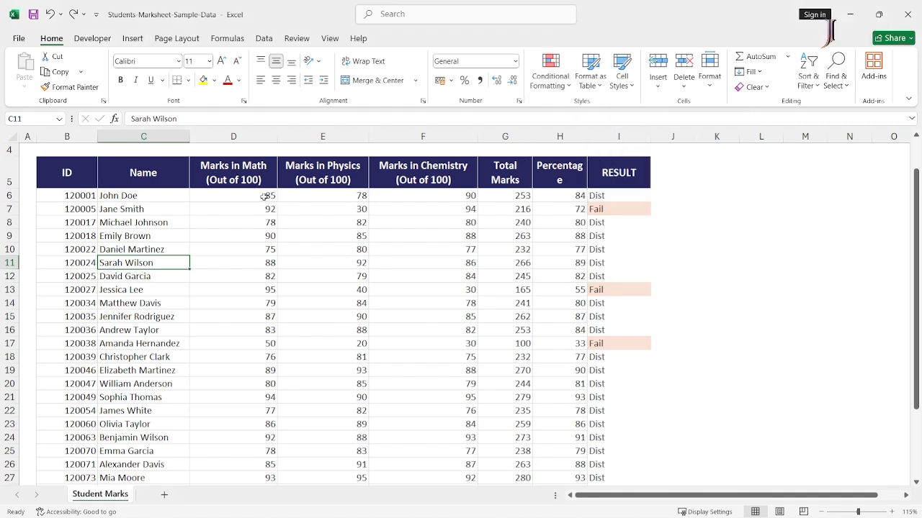
Step: Highlight the Math, Physics and Chemistry marks in D6:F35 that are less than 35 with Light Red Fill with Dark Red Text
click(263, 197)
key(shift+Right)
key(shift+Right)
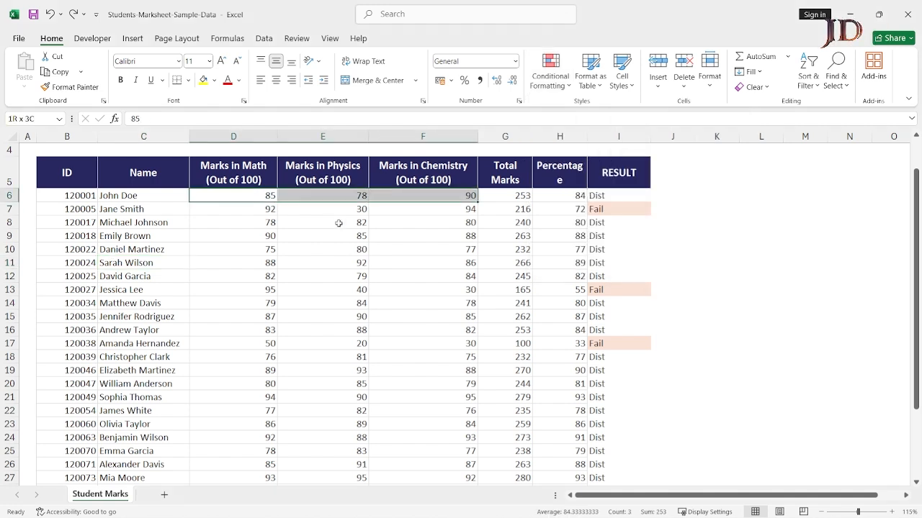
key(shift+Down)
key(shift+Down)
key(shift+Down)
key(shift+Down)
key(shift+Down)
key(shift+Down)
key(shift+Down)
key(shift+Down)
key(shift+Down)
key(shift+Down)
key(shift+Down)
key(shift+Down)
key(shift+Down)
key(shift+Down)
key(shift+Down)
key(shift+Down)
key(shift+Down)
key(shift+Down)
key(shift+Down)
key(shift+Down)
key(shift+Down)
key(shift+Down)
key(shift+Down)
key(shift+Down)
key(shift+Down)
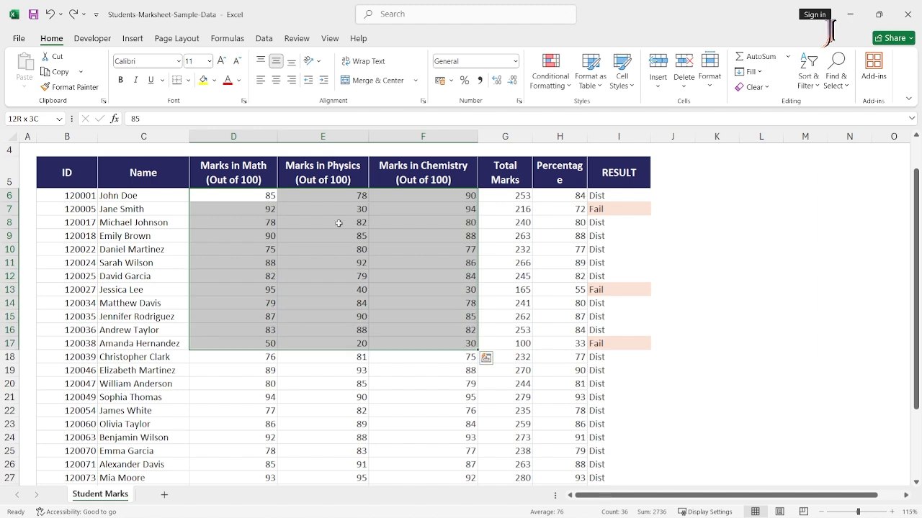
scroll(335, 216, up, 4)
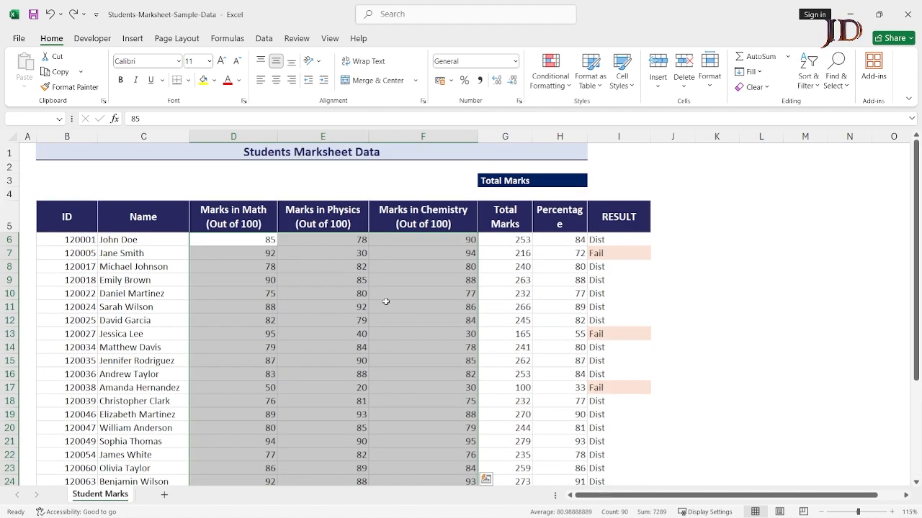
click(568, 85)
mouse_move(576, 110)
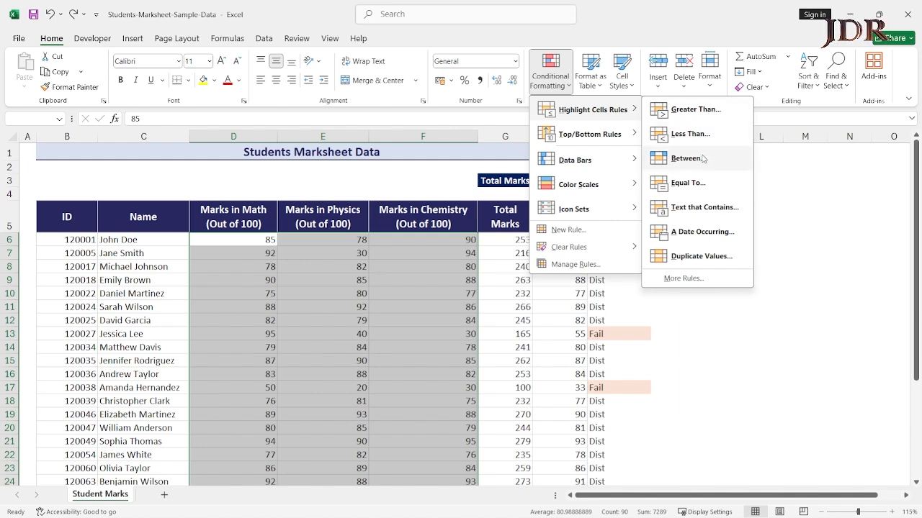
click(703, 136)
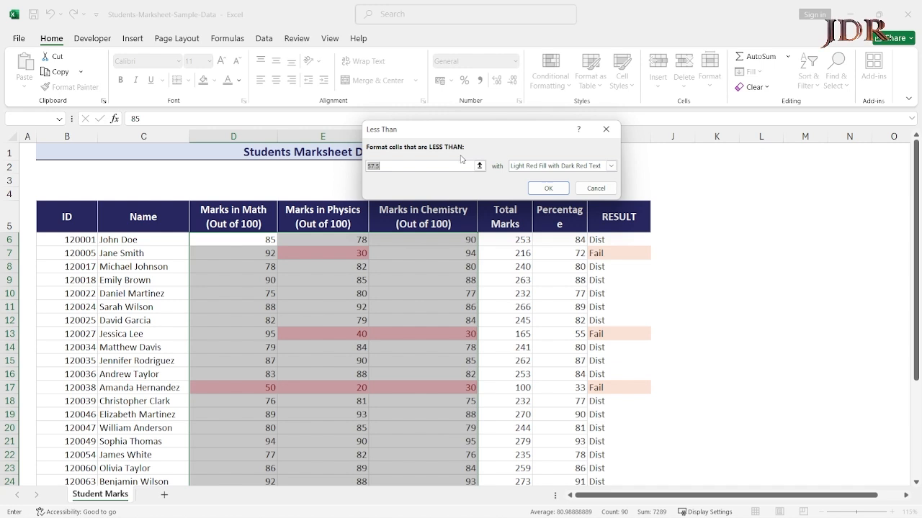
text(35)
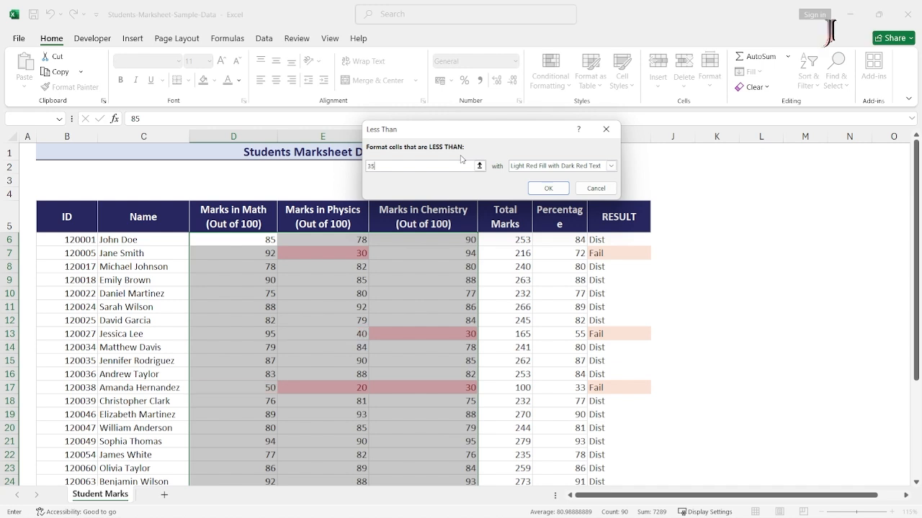
click(548, 189)
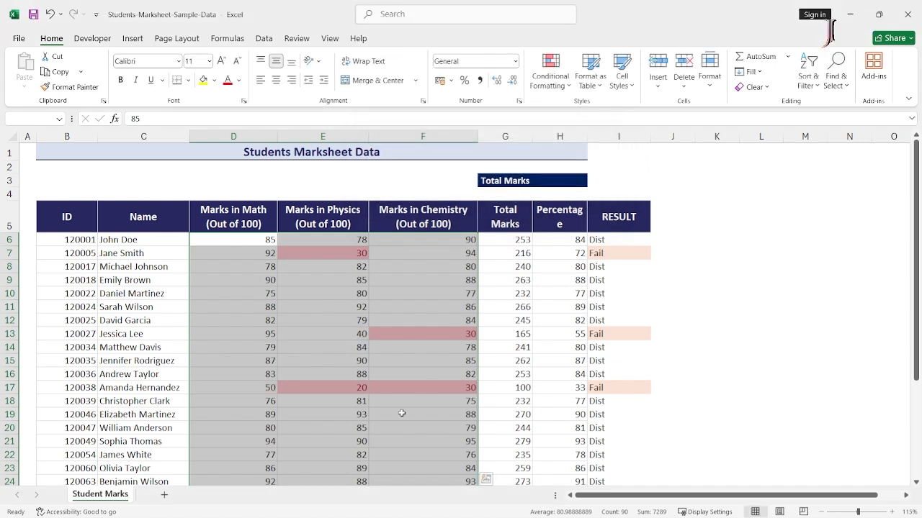
Step: Set the Physics mark in E17 to 50 and check the highlighting across the marksheet
click(402, 414)
click(415, 391)
scroll(415, 392, down, 3)
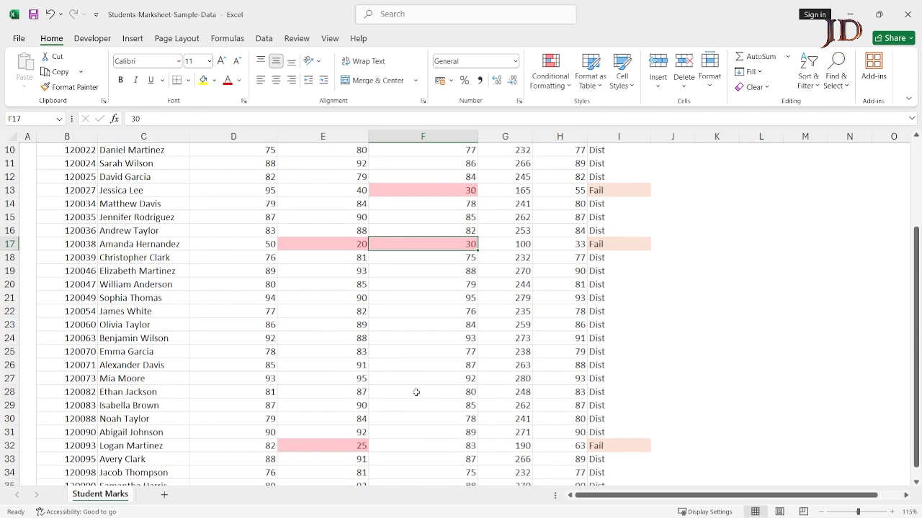
scroll(415, 392, down, 1)
scroll(416, 391, up, 1)
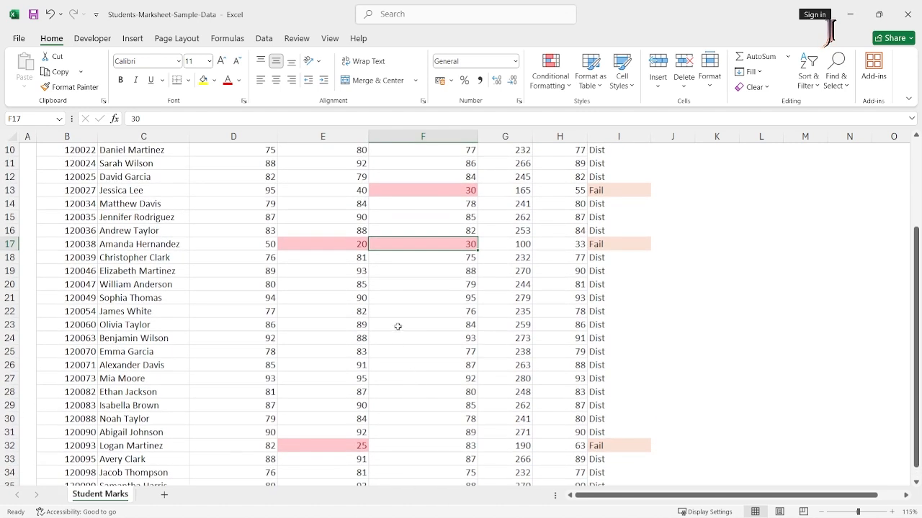
click(353, 244)
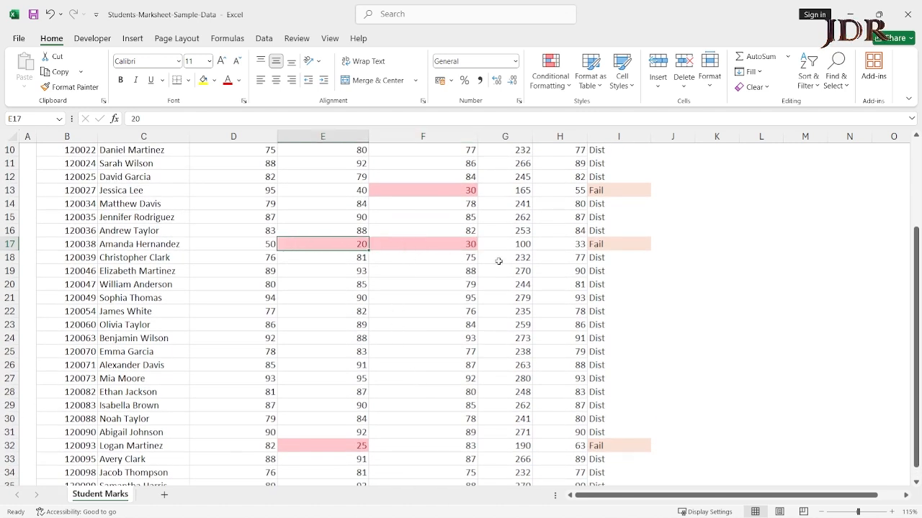
text(50)
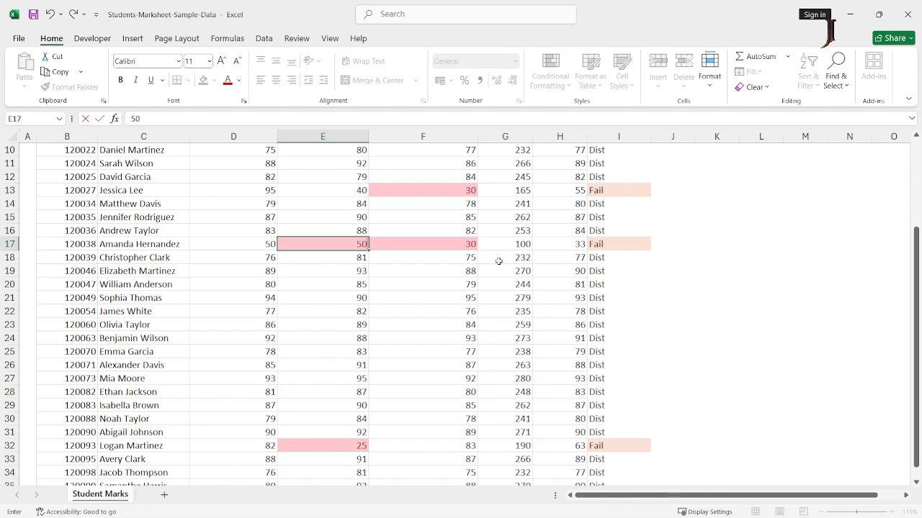
key(Return)
scroll(488, 270, down, 2)
scroll(477, 274, up, 5)
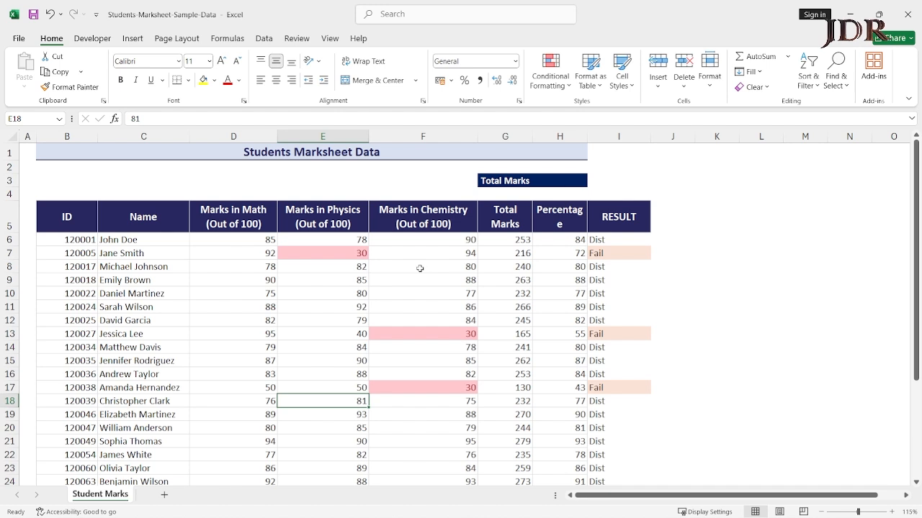
Step: Apply blue gradient fill data bars to the percentages in H6:H35
click(569, 241)
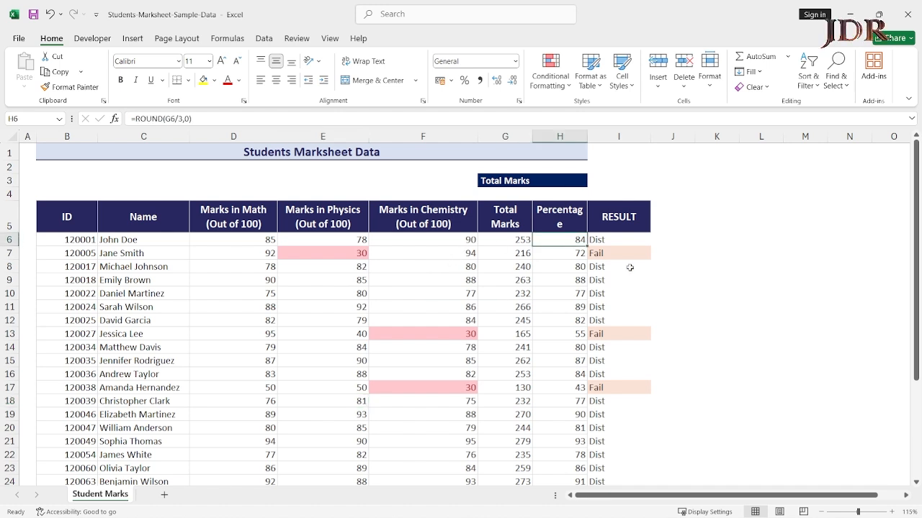
key(ctrl+shift+Down)
scroll(629, 268, up, 4)
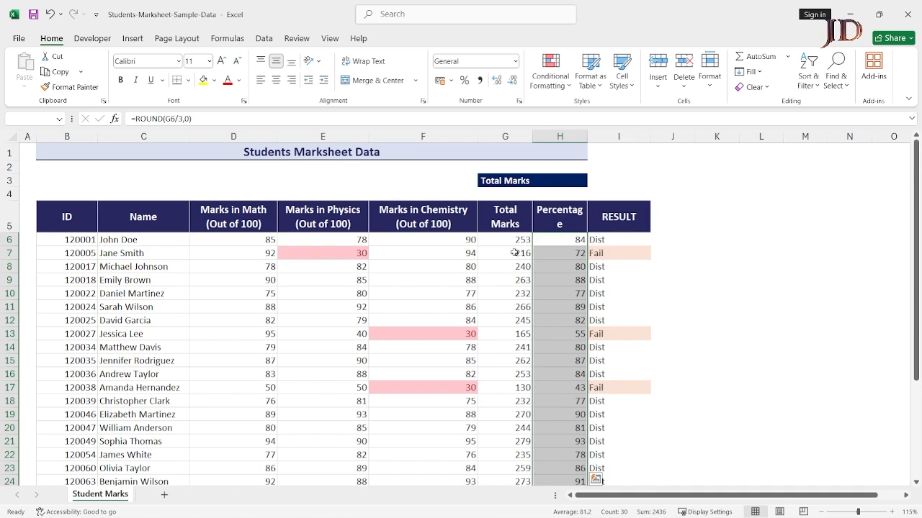
click(566, 86)
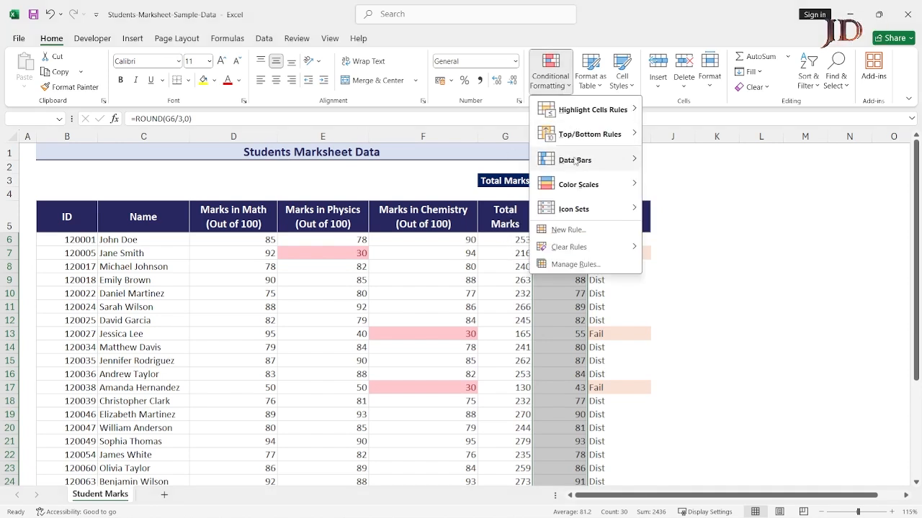
mouse_move(578, 168)
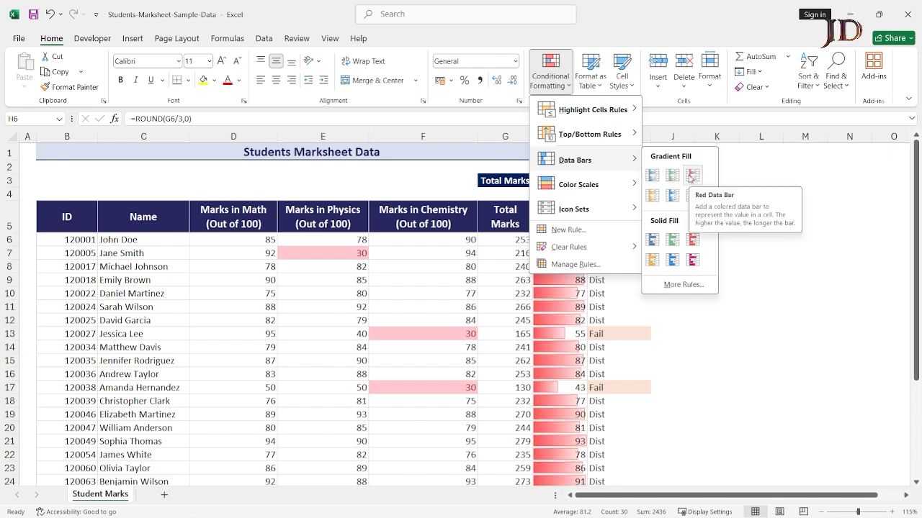
mouse_move(612, 186)
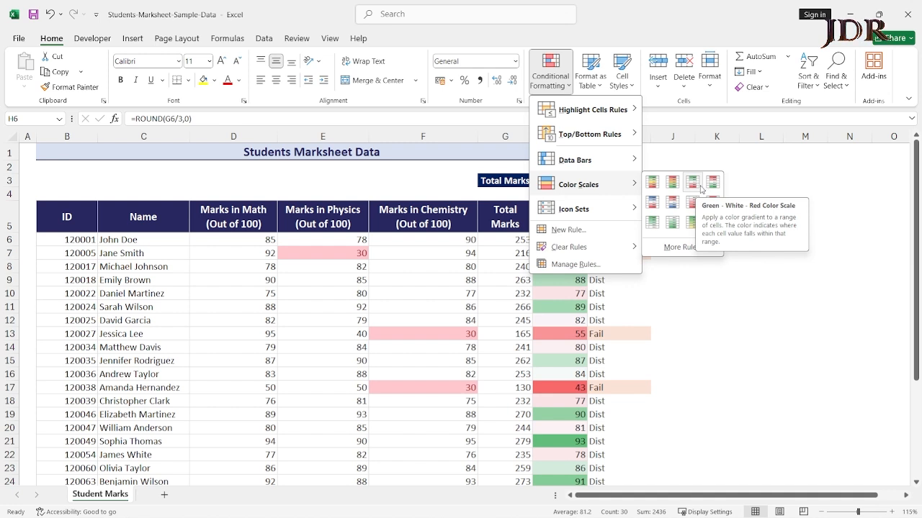
mouse_move(622, 164)
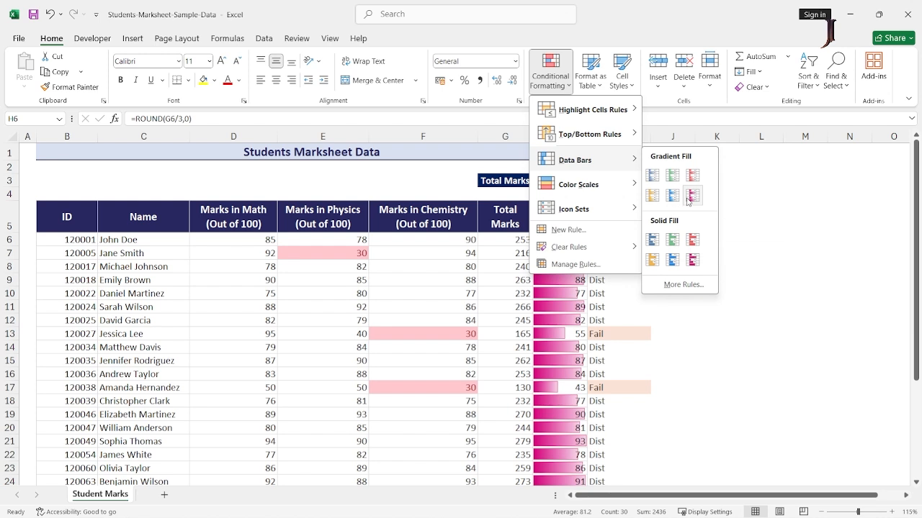
click(650, 176)
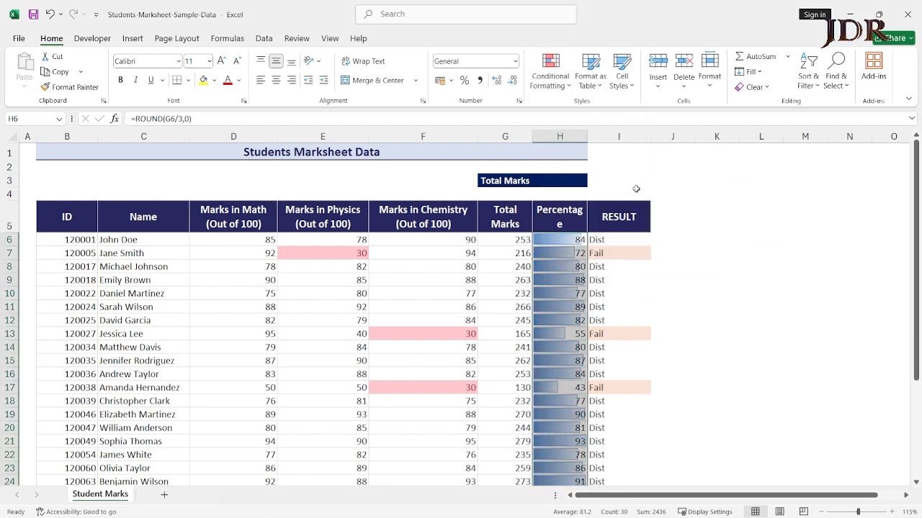
Step: Review the data bars and widen the Percentage column just enough for its header to fit on one line
click(536, 294)
scroll(479, 306, down, 1)
scroll(489, 306, down, 5)
scroll(519, 305, up, 6)
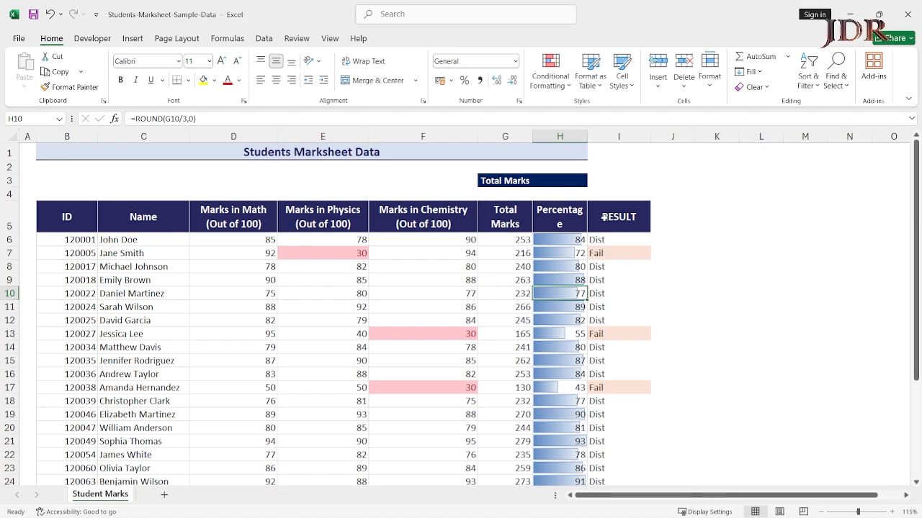
drag(587, 136, 612, 136)
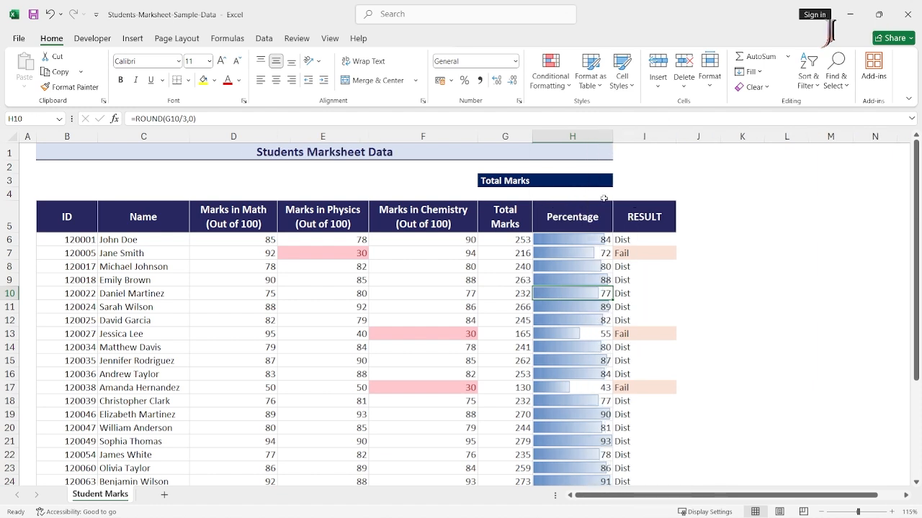
drag(608, 134, 589, 136)
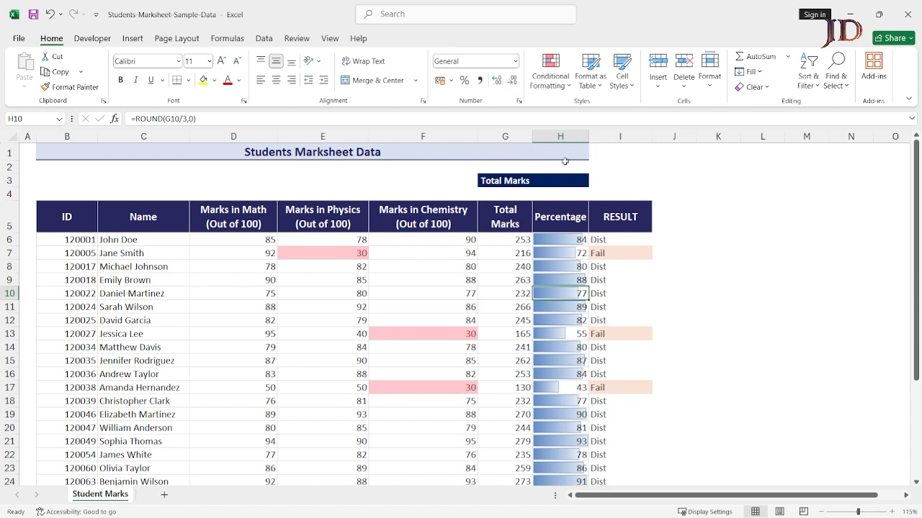
click(550, 76)
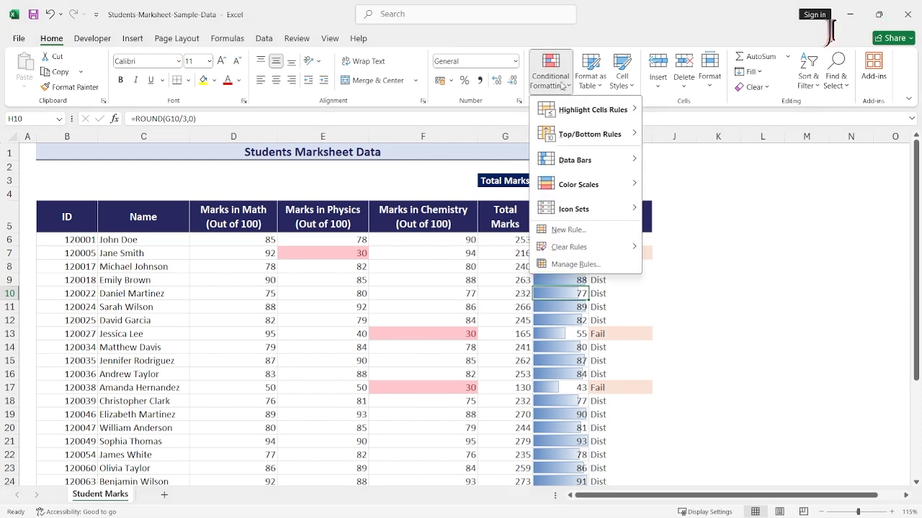
mouse_move(574, 115)
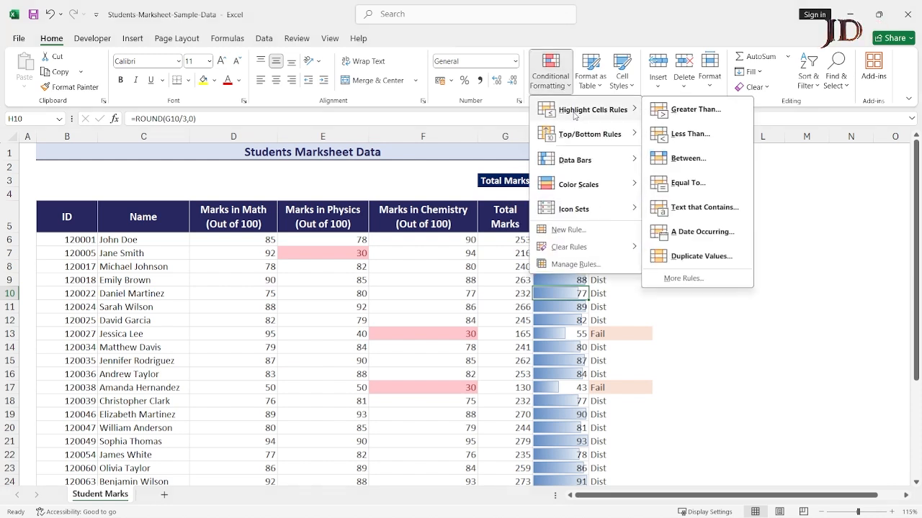
click(247, 245)
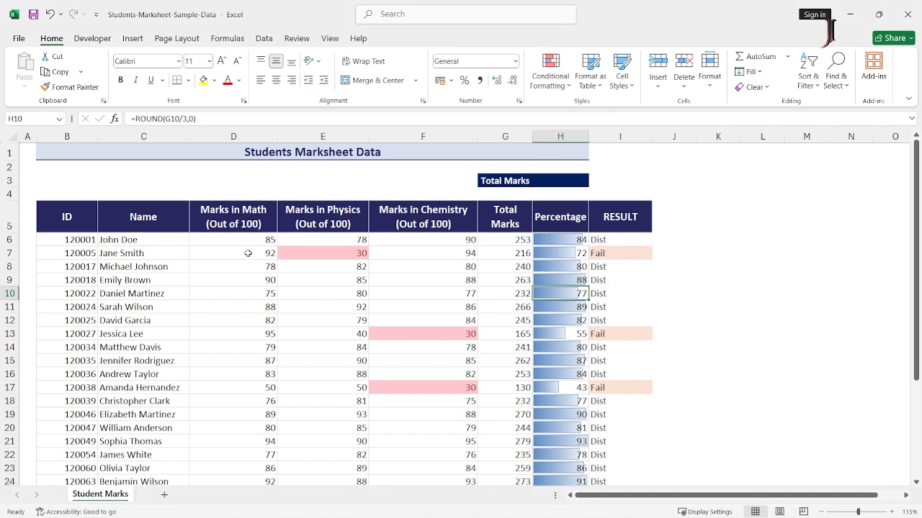
Step: Enter 9010 as the Math mark in D9
click(252, 240)
key(Down)
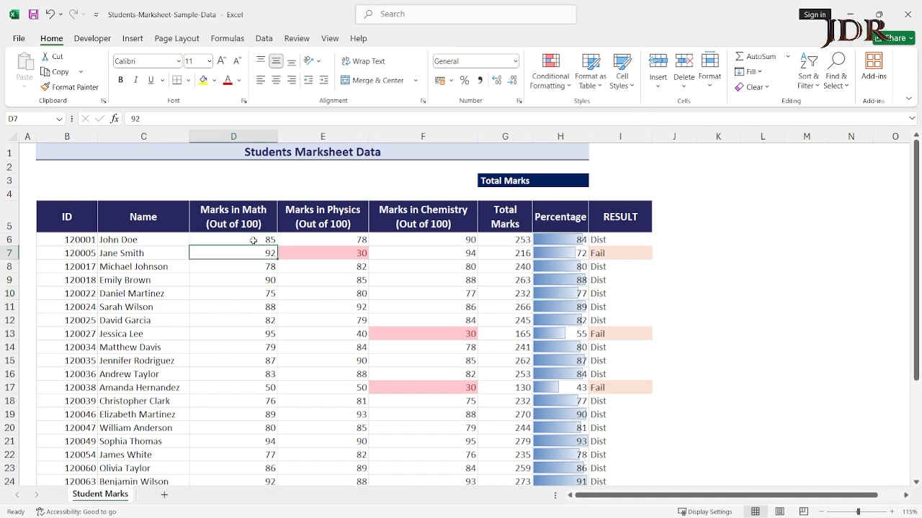
key(Down)
key(Down)
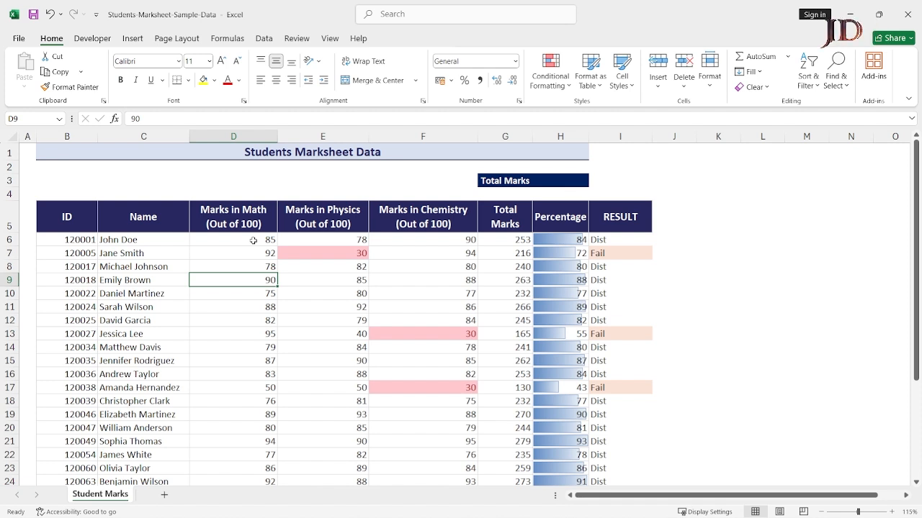
text(9010)
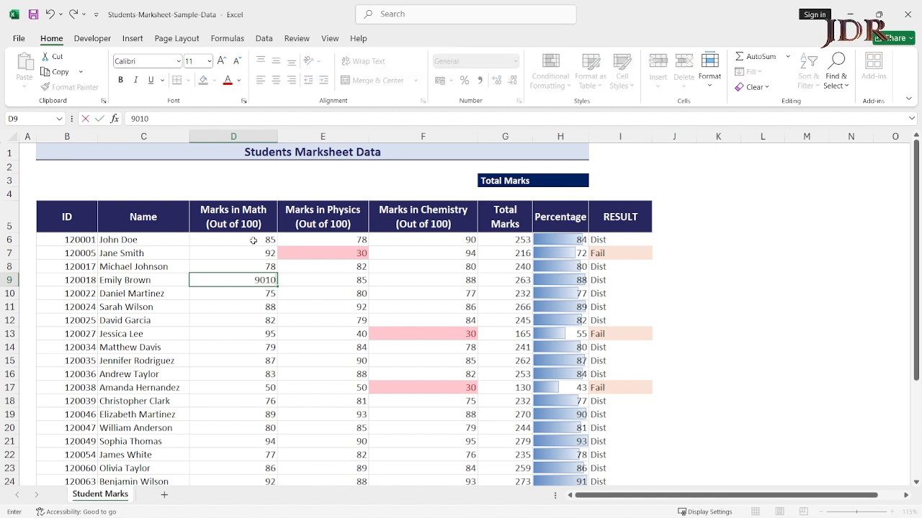
key(Return)
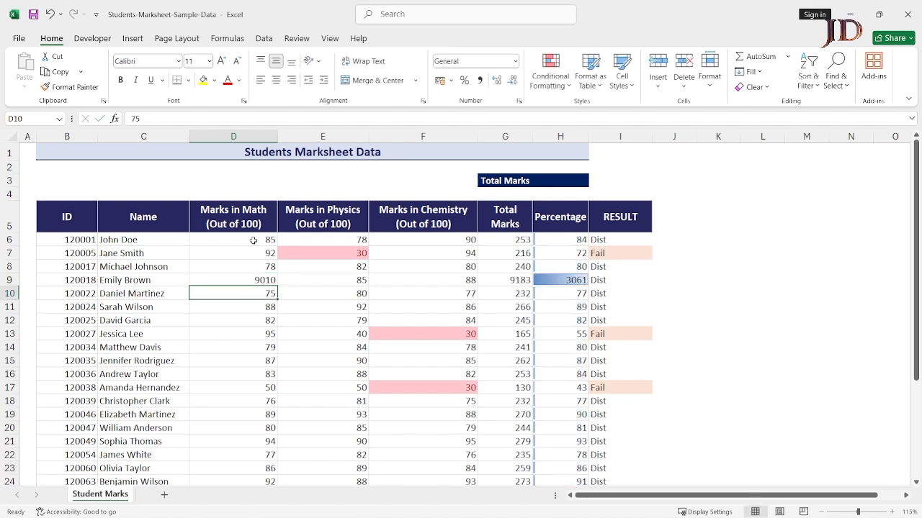
key(Up)
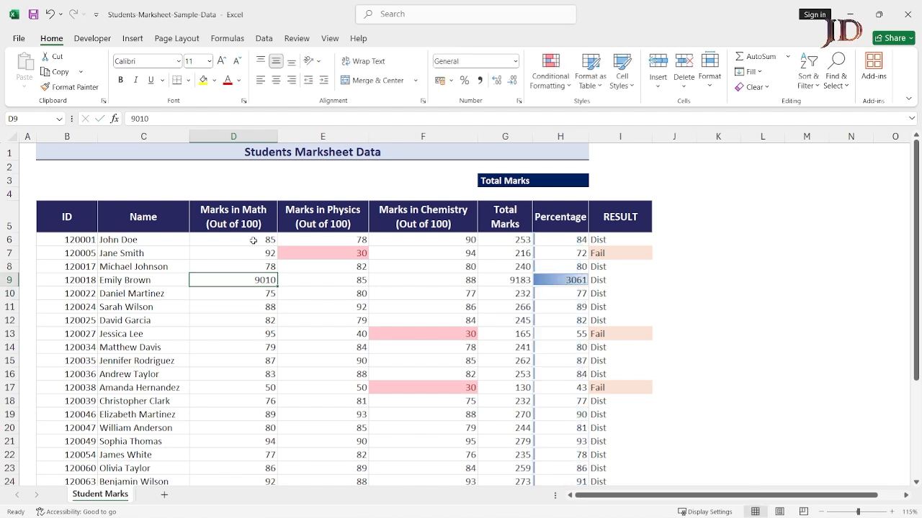
Step: Undo the last Math mark entry in D9
key(ctrl+z)
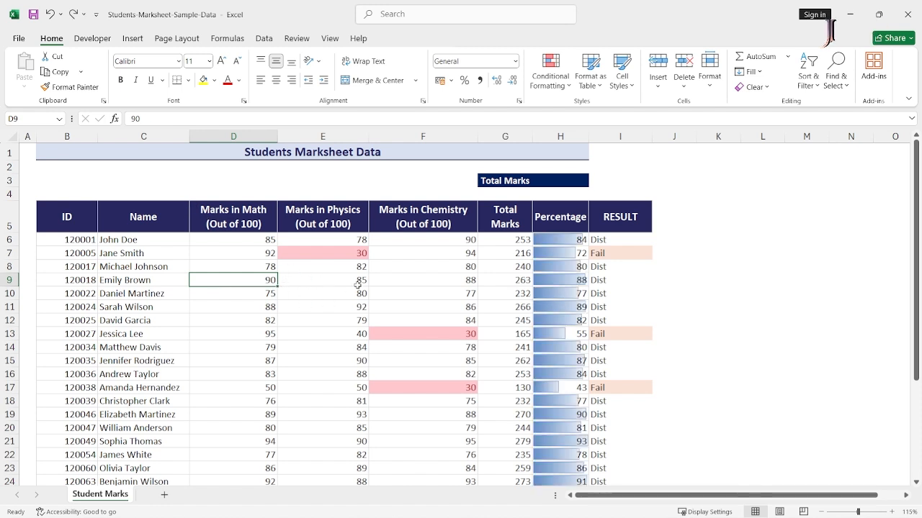
Step: Start a data validation rule on all Math, Physics and Chemistry marks in D6:F35 that allows only whole numbers
click(254, 237)
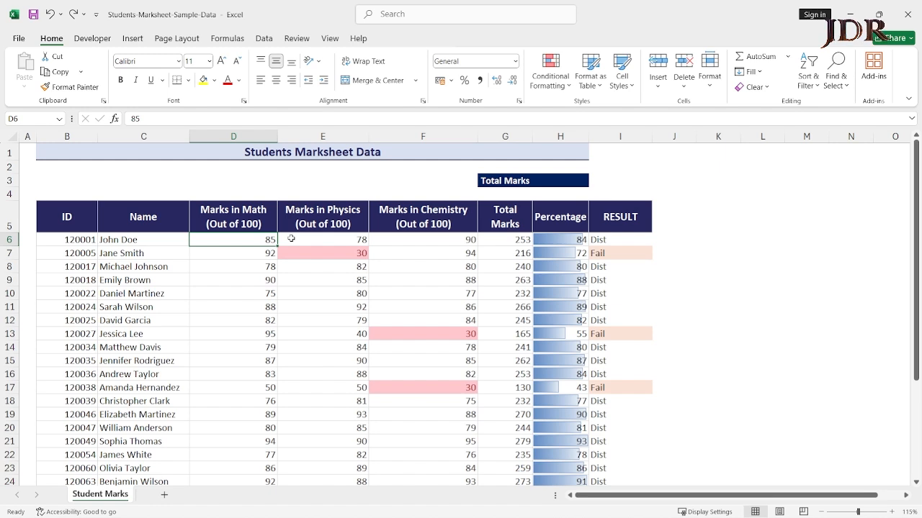
key(ctrl+shift+Down)
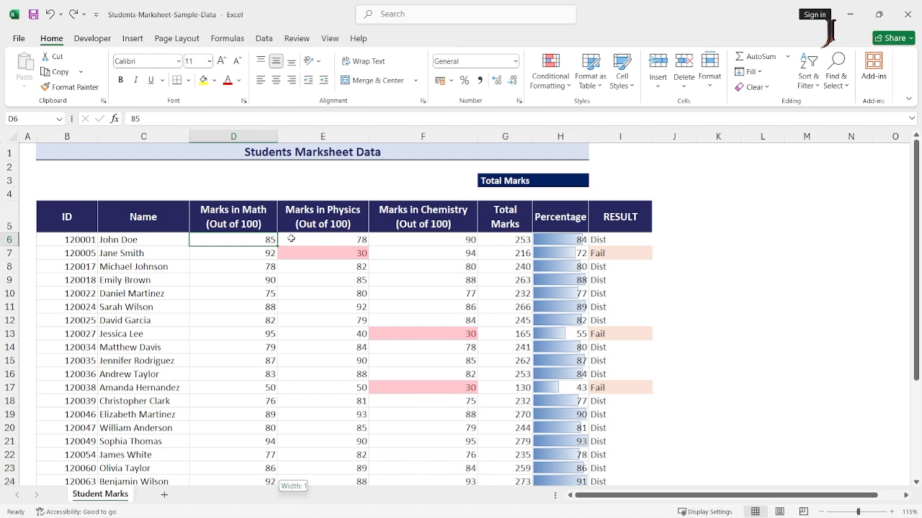
key(shift+Right)
key(shift+Right)
scroll(291, 238, up, 4)
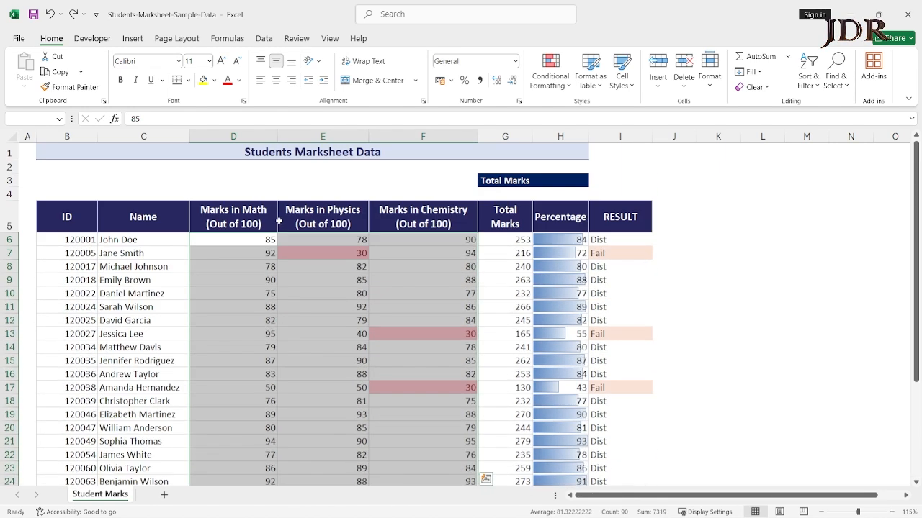
click(263, 38)
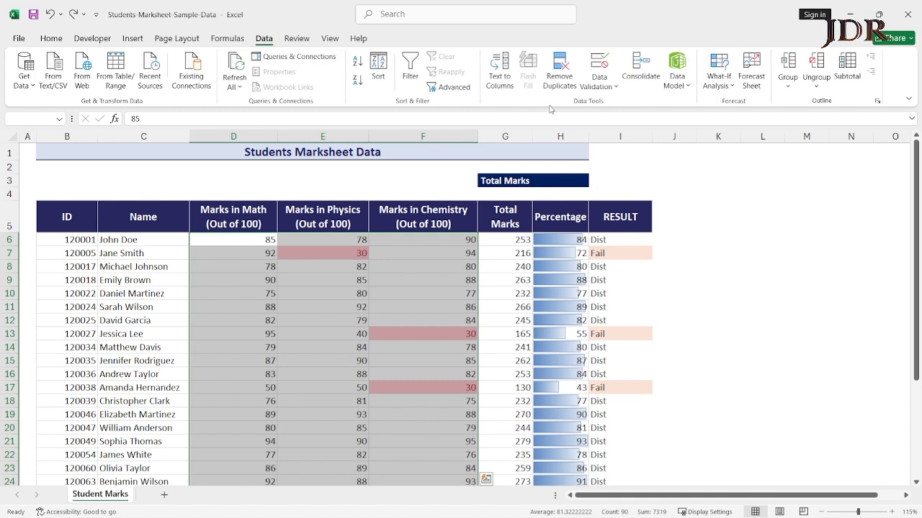
click(616, 87)
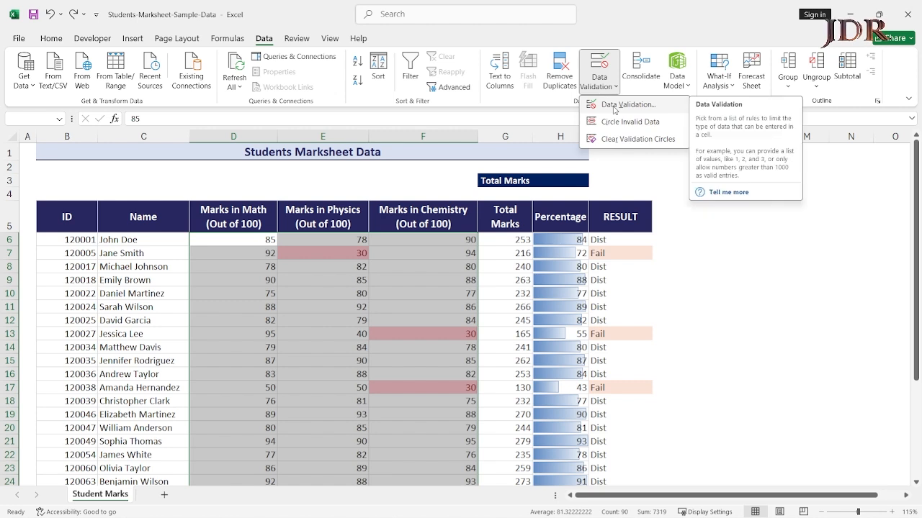
click(614, 106)
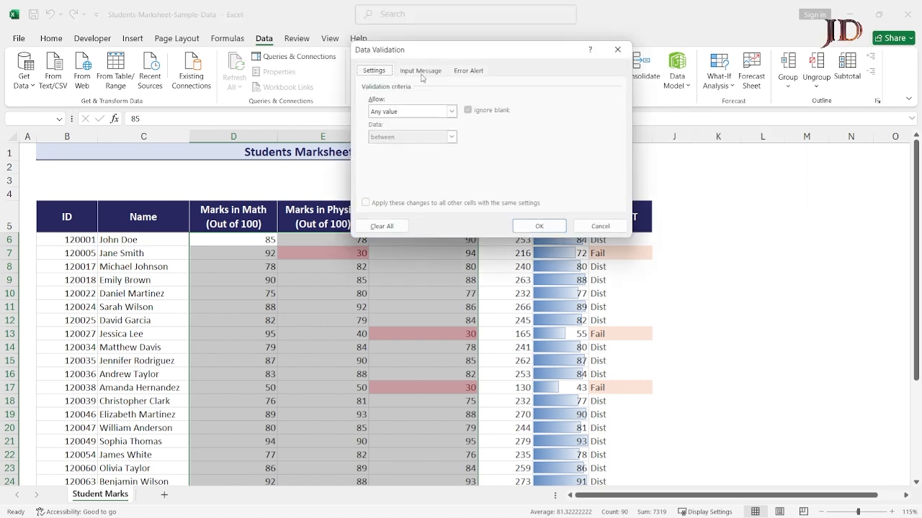
click(421, 112)
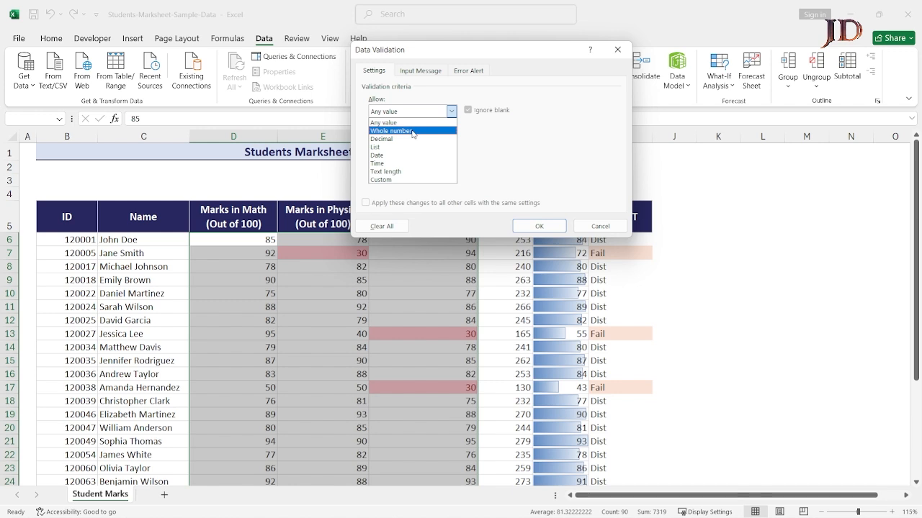
click(413, 131)
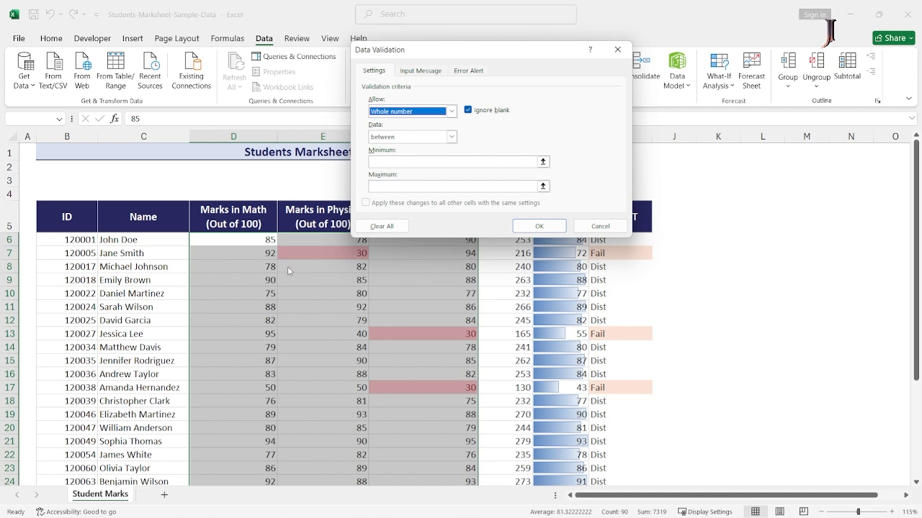
Step: Restrict the allowed marks to between a minimum of 0 and a maximum of 100
click(390, 160)
text(0)
click(386, 186)
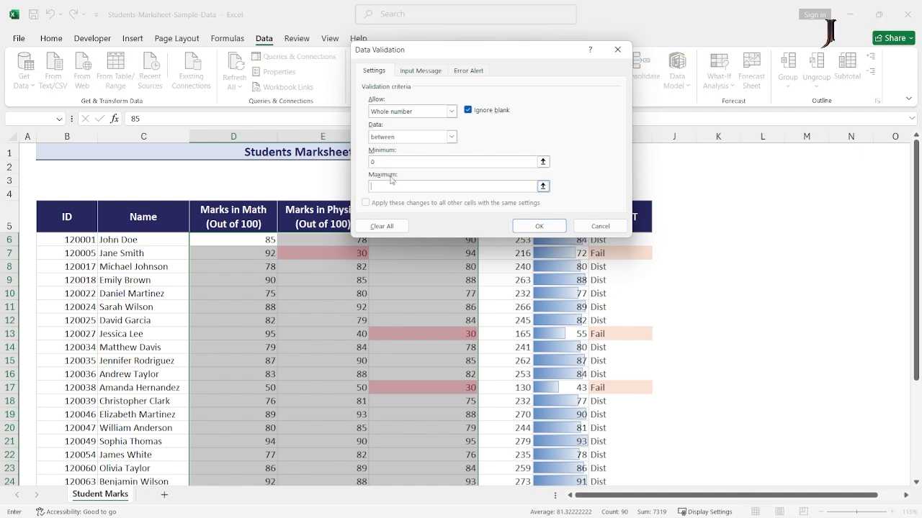
click(413, 139)
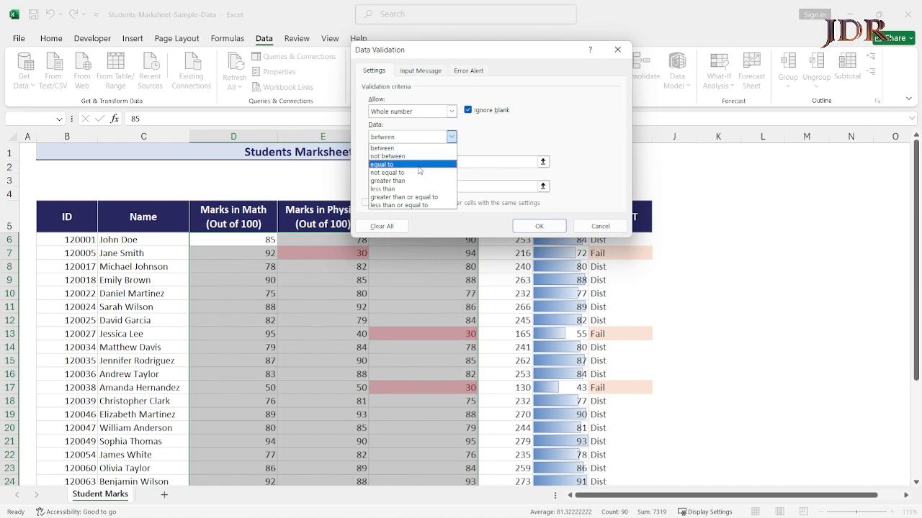
click(421, 148)
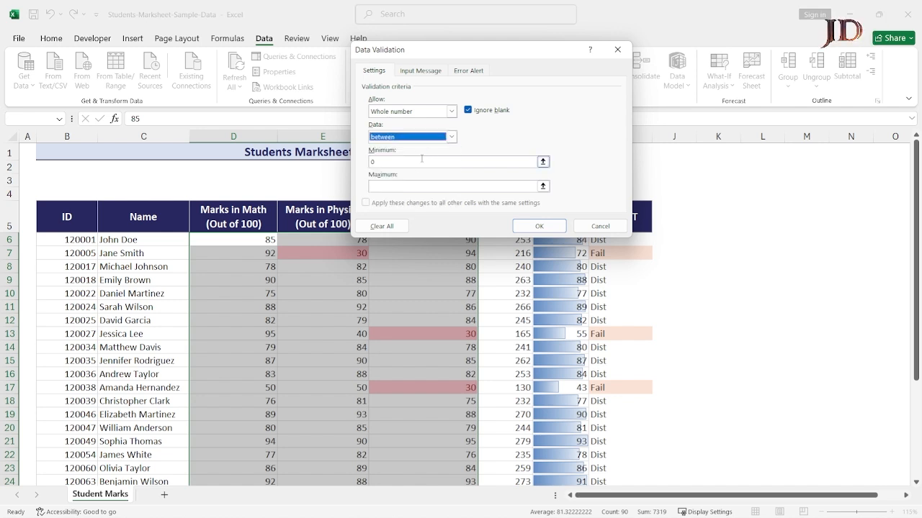
click(408, 186)
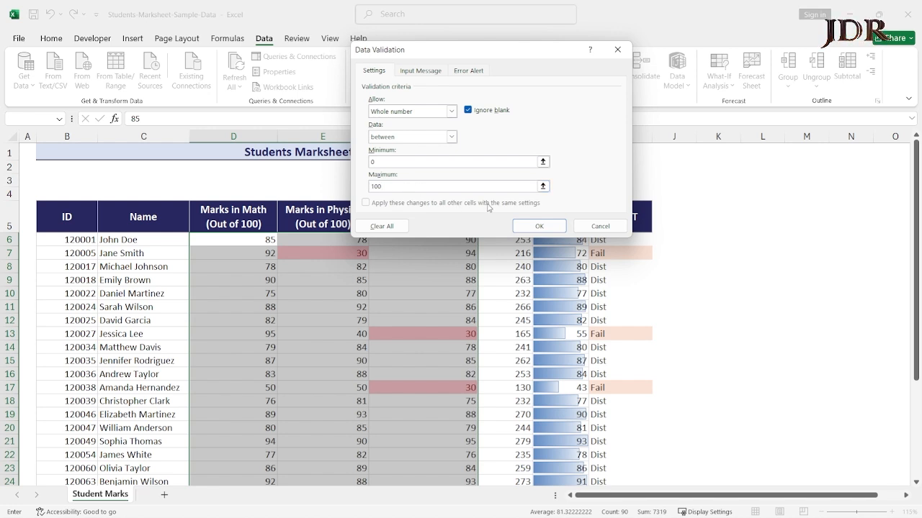
Step: Choose the Stop style for the invalid-data error alert and apply the validation rule
click(467, 72)
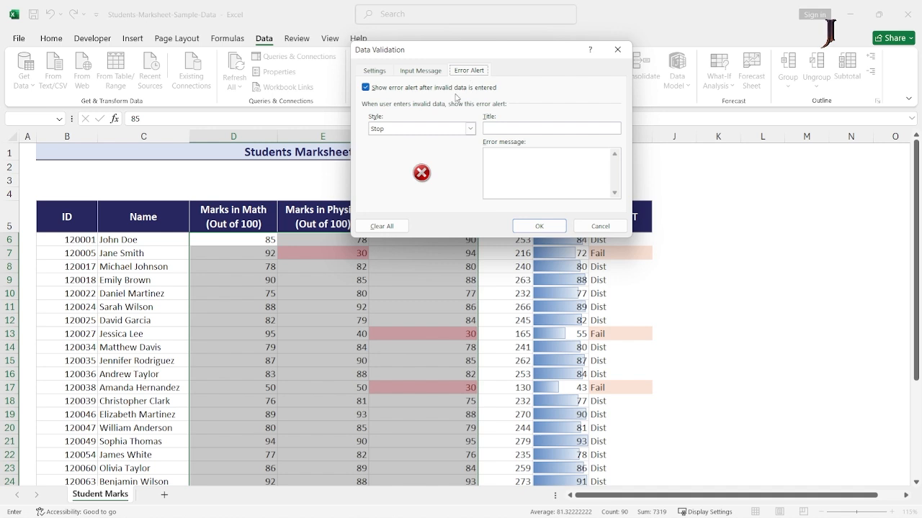
click(387, 131)
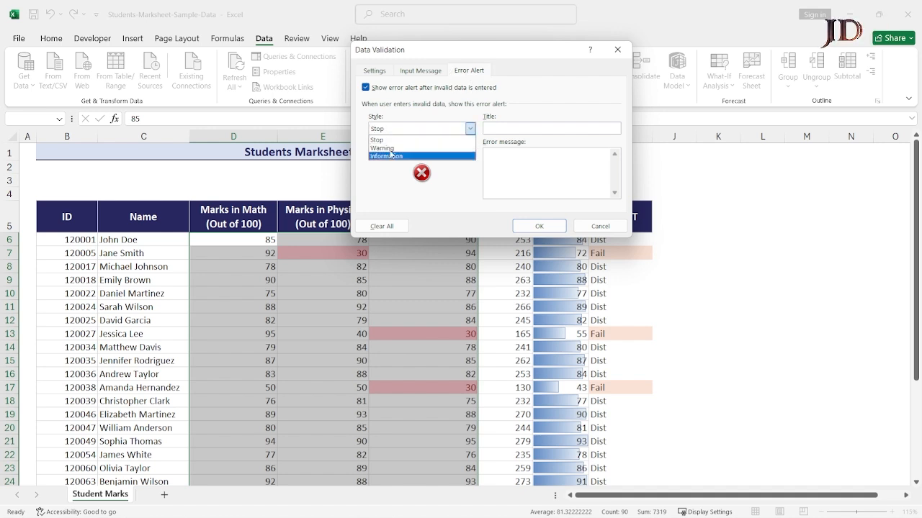
click(392, 140)
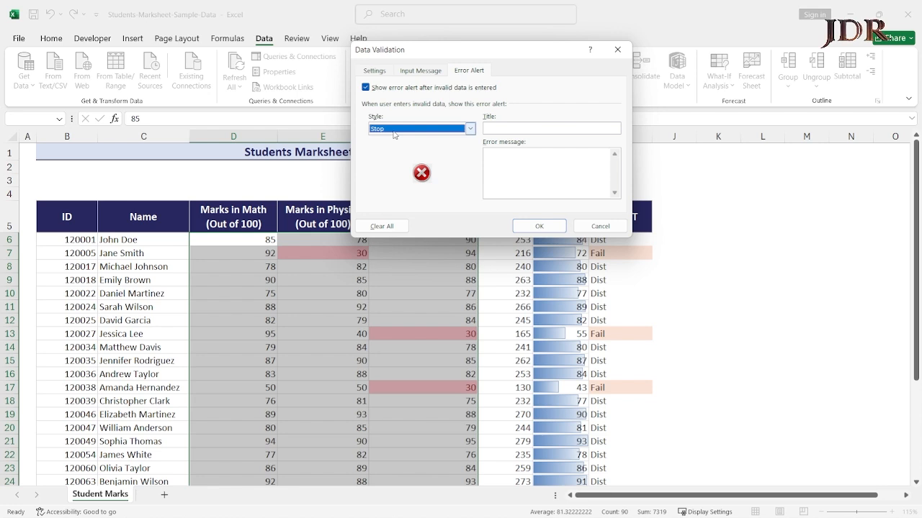
click(394, 129)
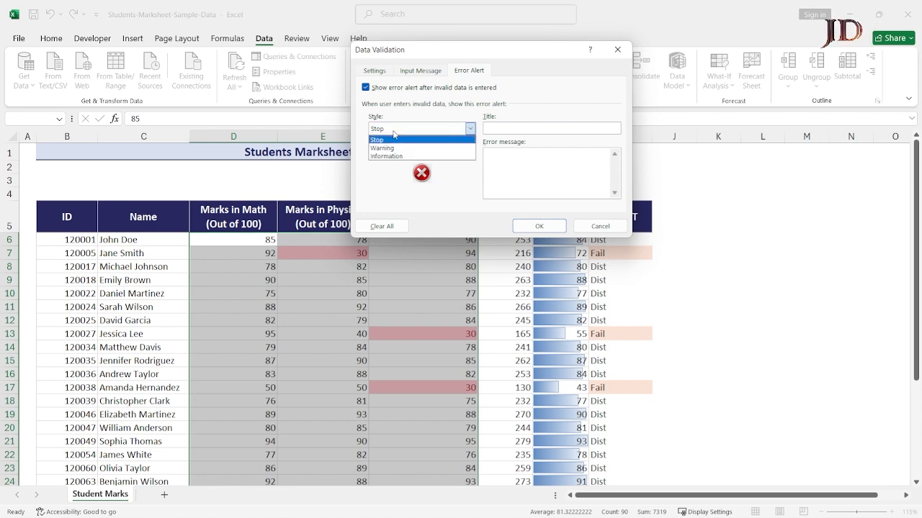
click(394, 133)
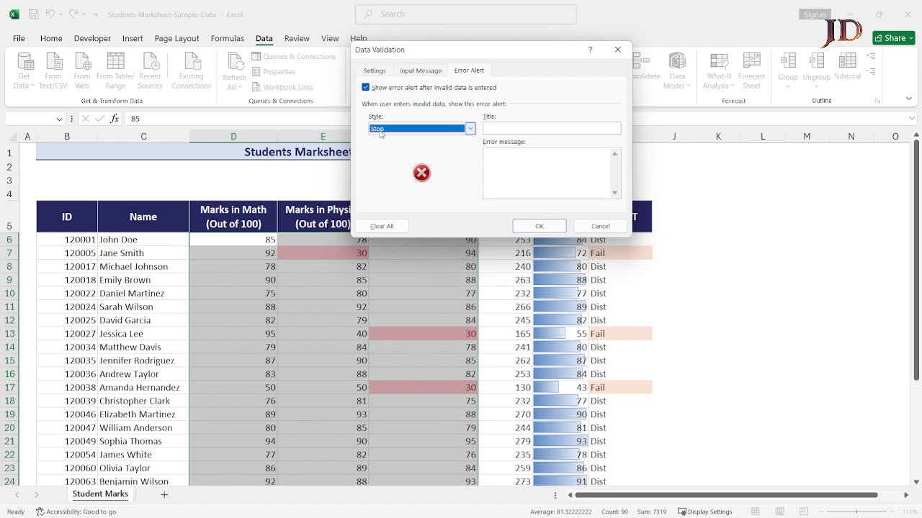
click(534, 225)
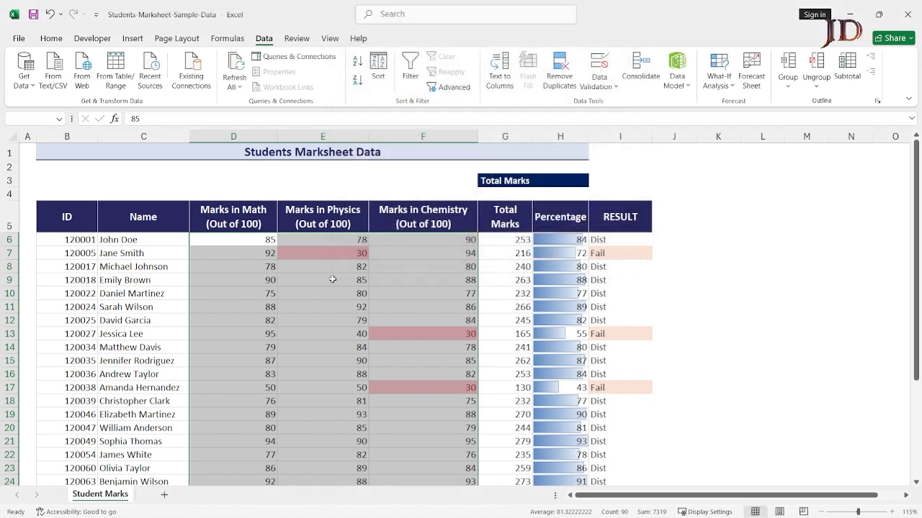
Step: Test the validation rule by trying to enter -88 as the Math mark in D11
click(304, 305)
click(265, 289)
click(265, 278)
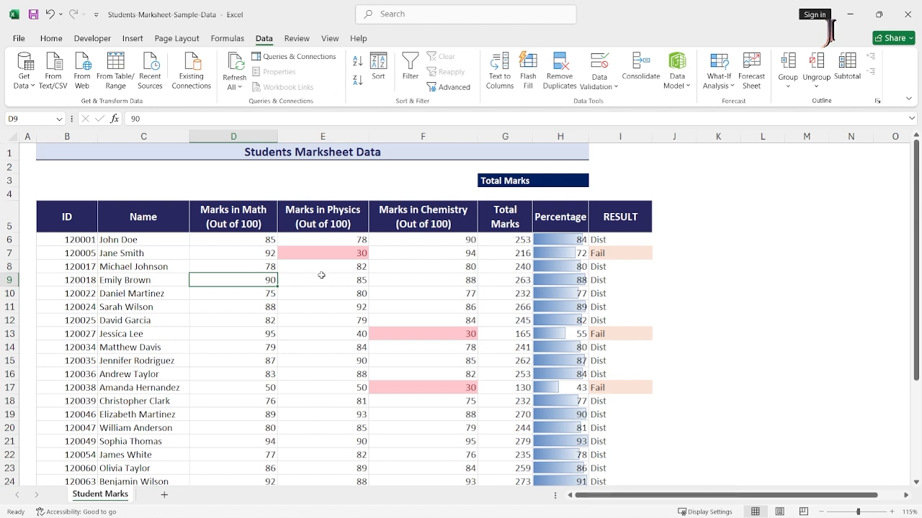
key(Down)
key(Down)
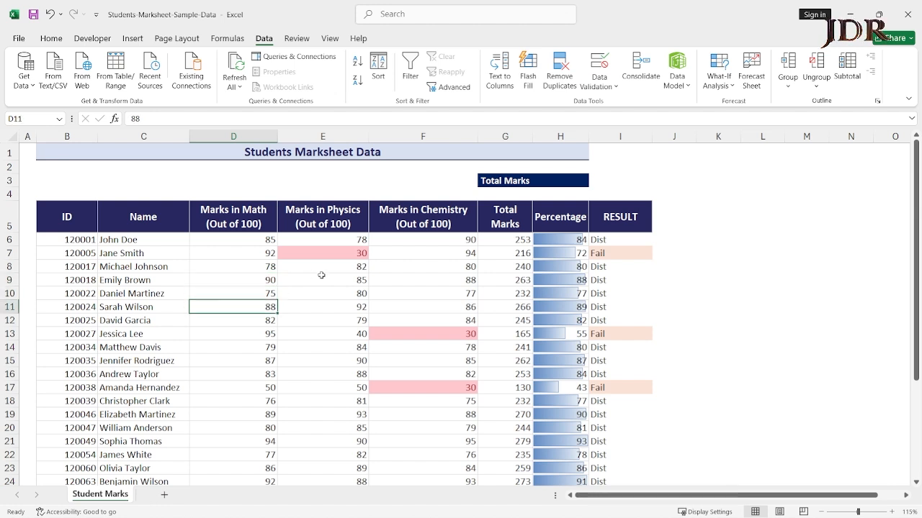
text(-)
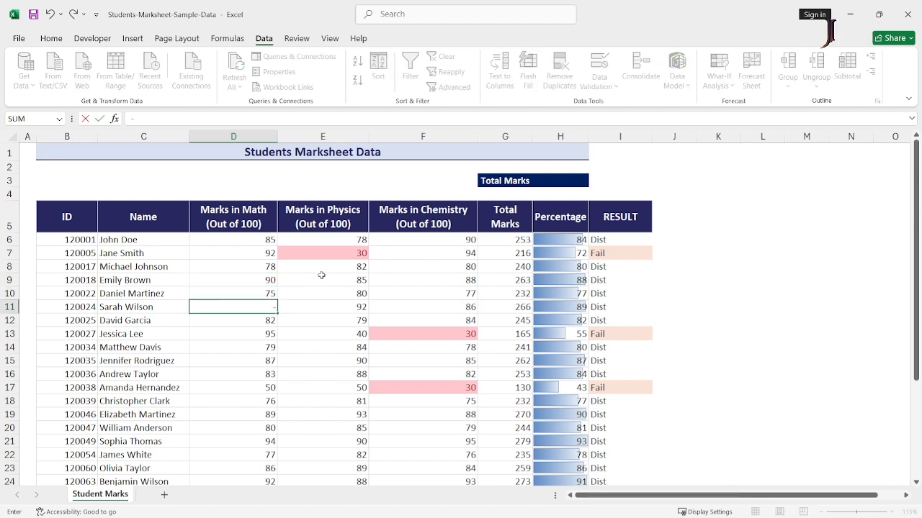
text(88)
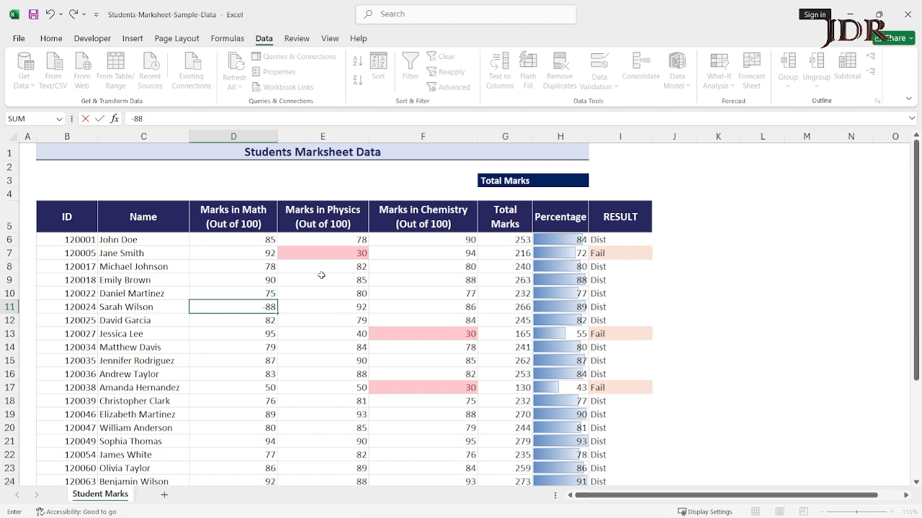
key(Return)
key(Return)
key(Return)
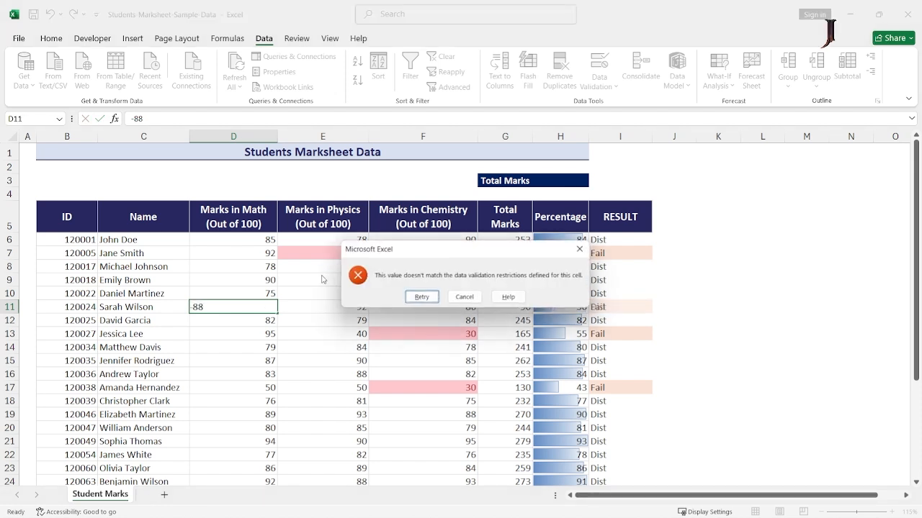
key(Return)
Step: Replace the rejected entry by trying 122 as the Math mark in D11
key(BackSpace)
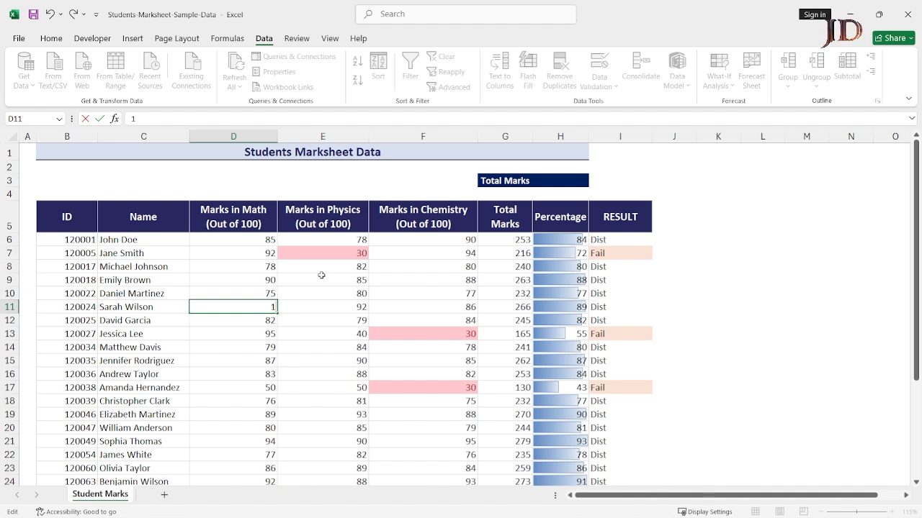
text(2)
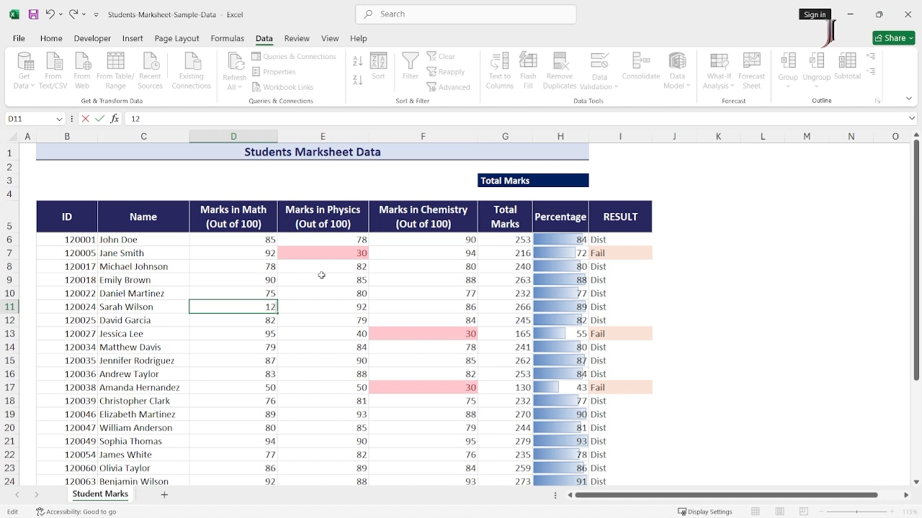
text(2)
key(Return)
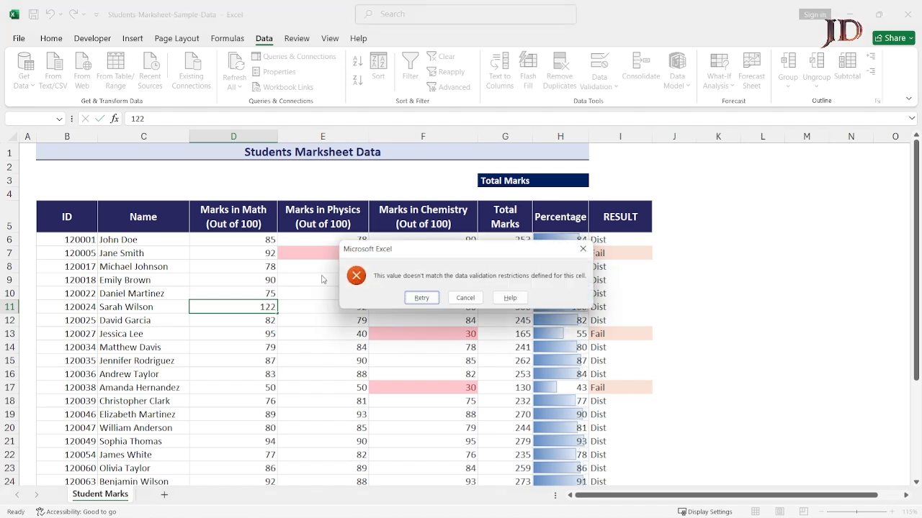
key(Return)
Step: Test the limits of the rule by entering 100 and 0 as the Math mark in D11
text(100)
key(Return)
key(Up)
text(0)
key(Return)
key(Up)
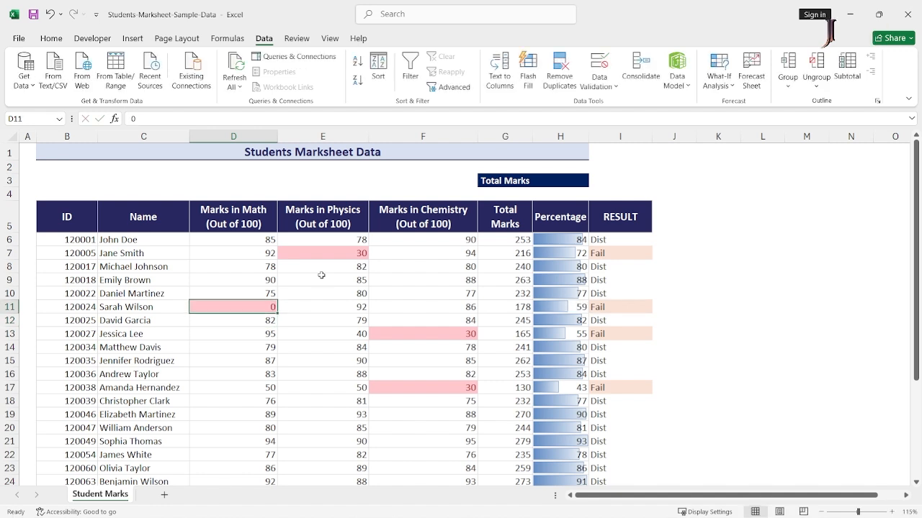
Step: Set the Math mark in D11 to 50
text(50)
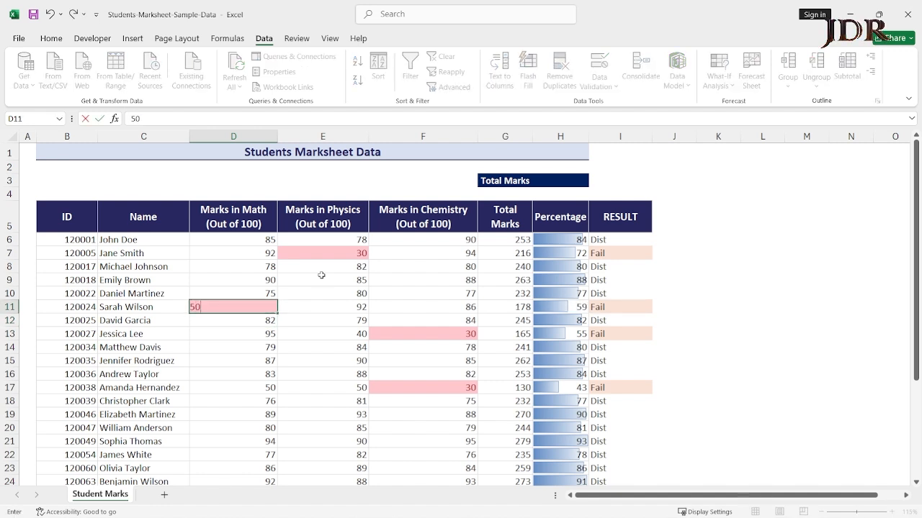
key(Return)
key(Up)
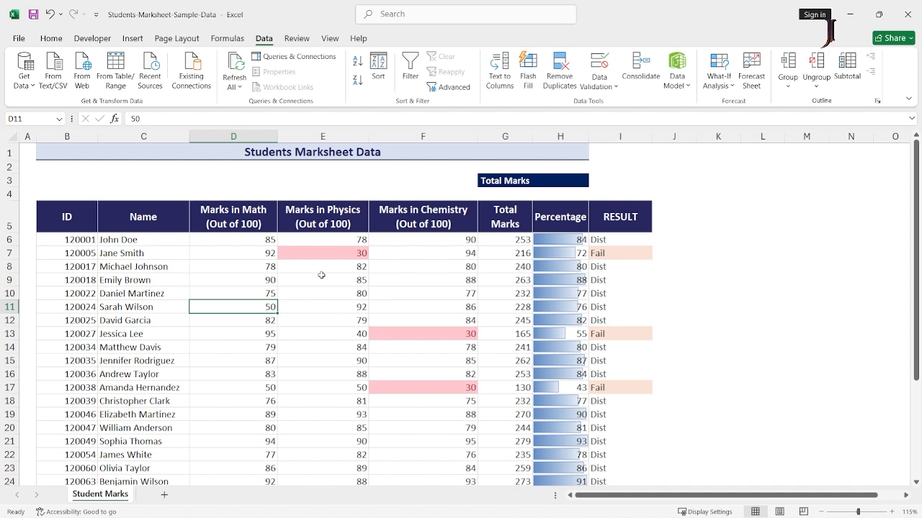
Step: Try to enter 101 as the Math mark in D11 and put 50 back in the cell
text(100)
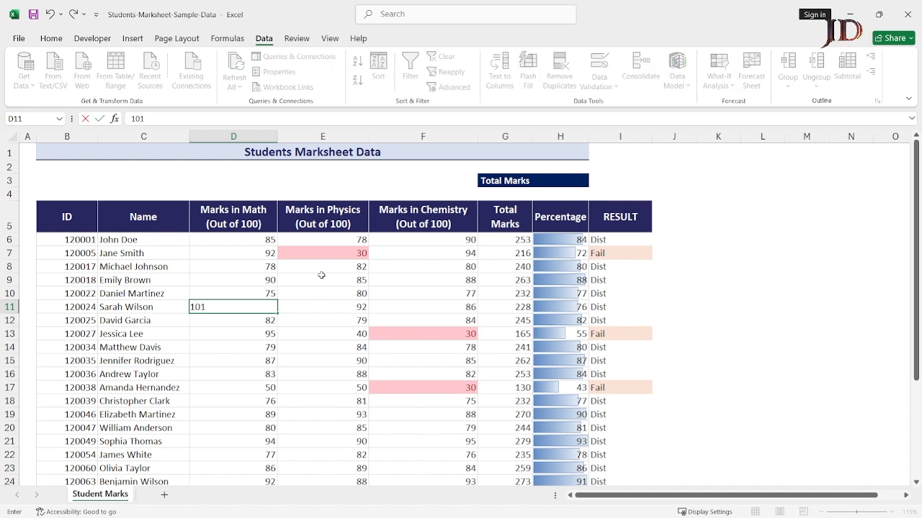
key(Return)
key(Return)
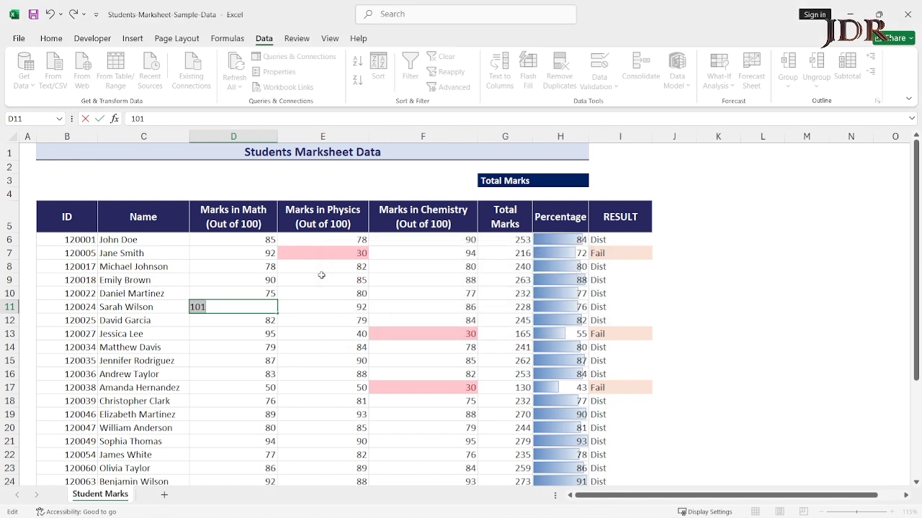
text(50)
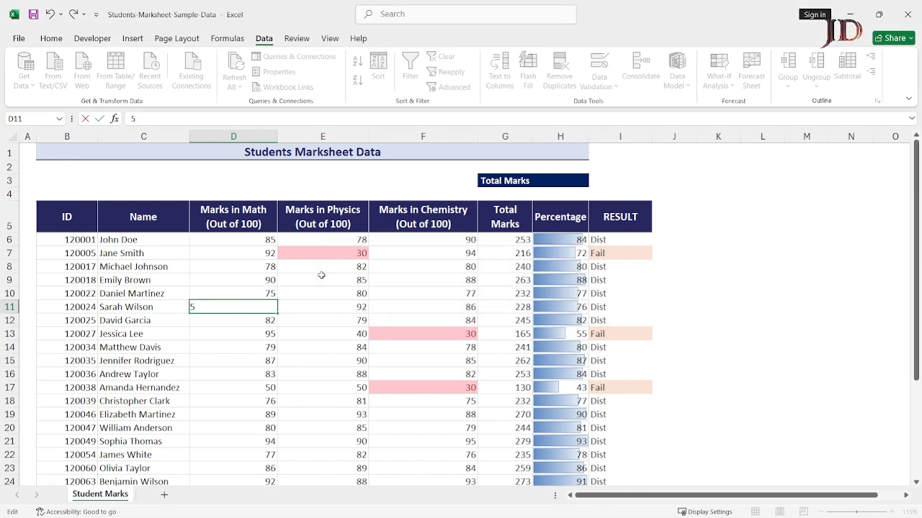
key(Return)
key(Up)
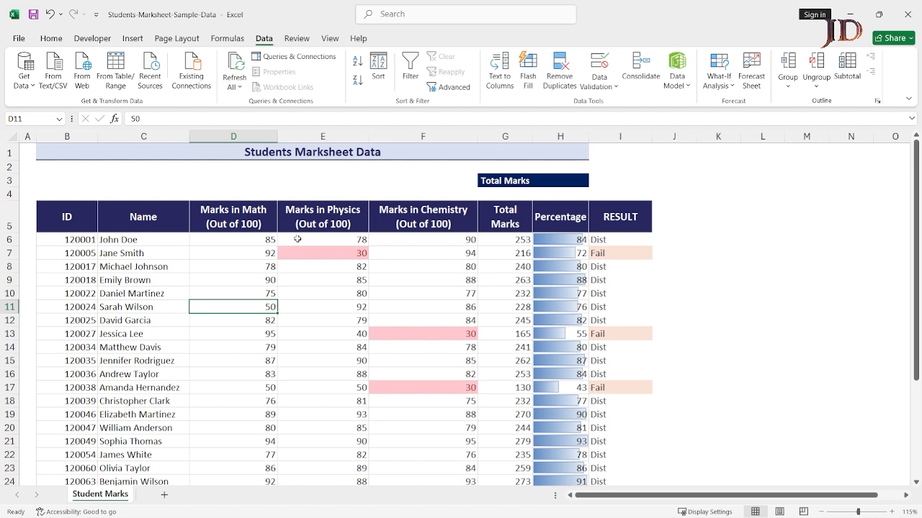
scroll(359, 236, down, 9)
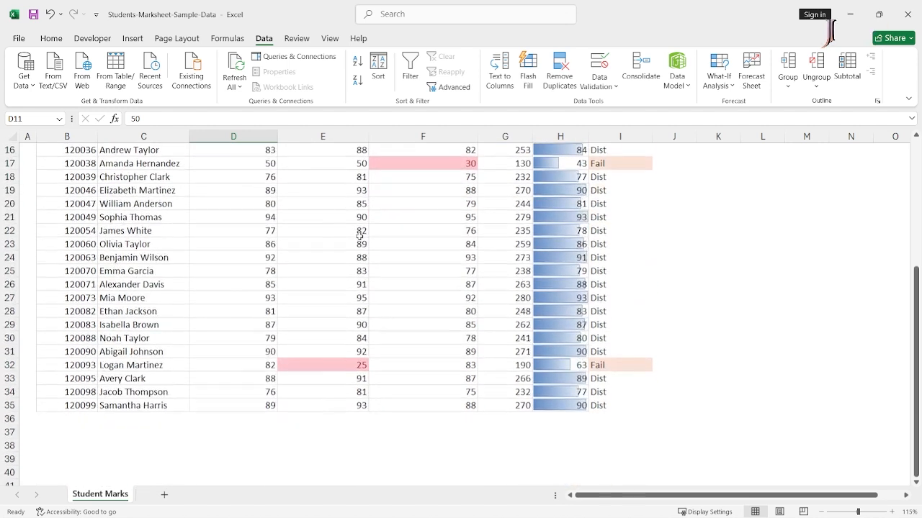
scroll(360, 236, up, 9)
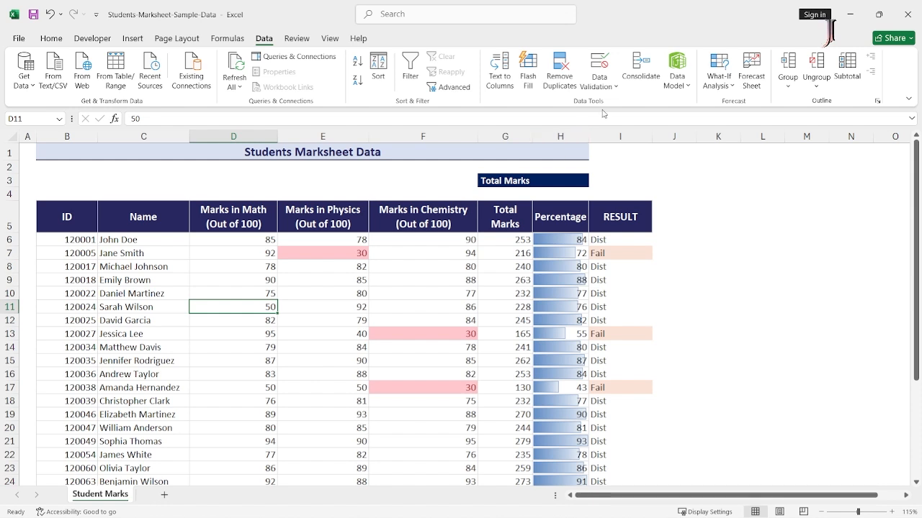
click(613, 87)
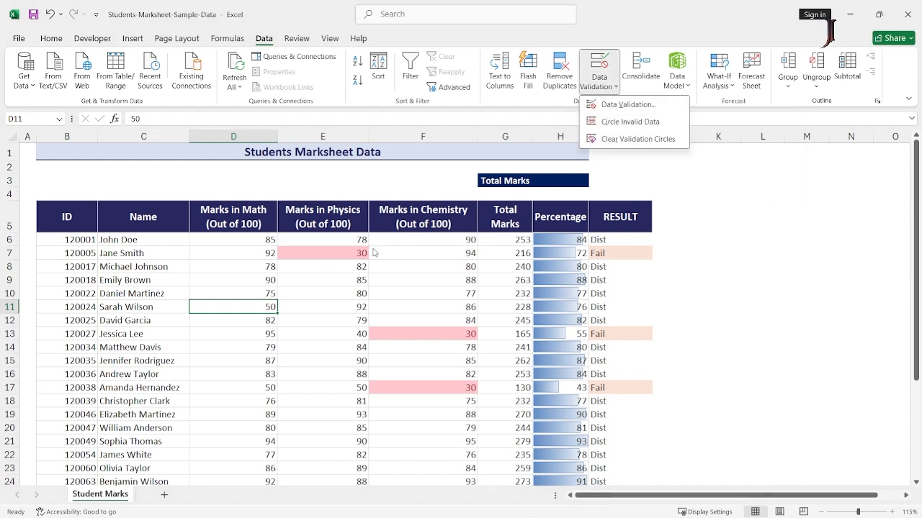
click(328, 276)
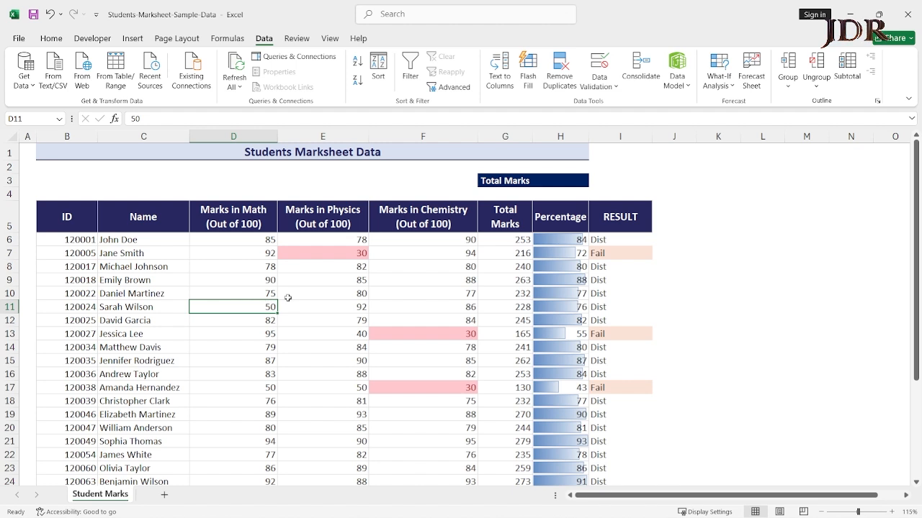
click(599, 81)
click(224, 252)
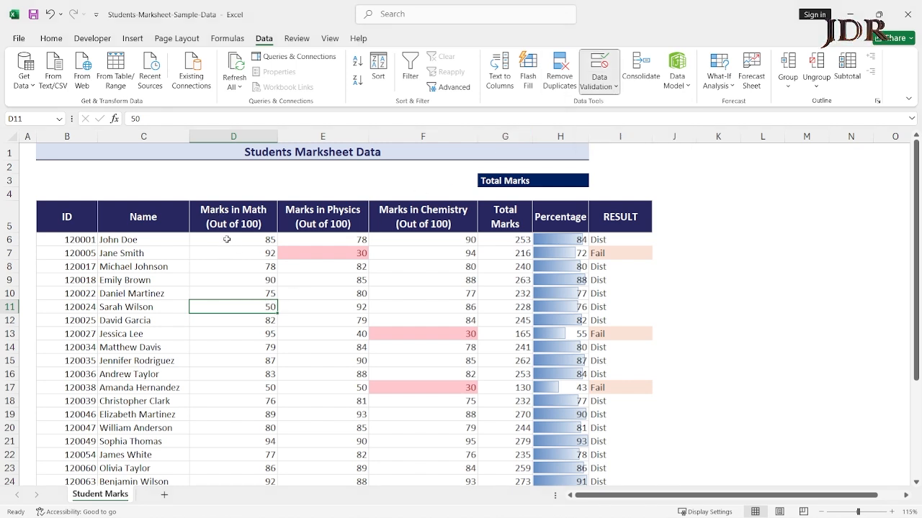
Step: Change the validation error alert style to Warning for all Math, Physics and Chemistry marks in D6:F35
key(Up)
key(Up)
key(Up)
key(Up)
key(Up)
key(Up)
key(Down)
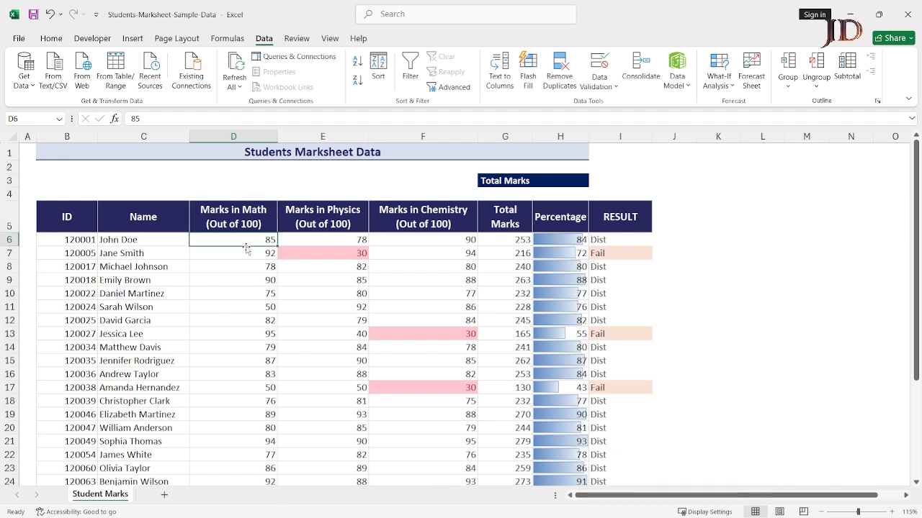
key(ctrl+shift+Down)
key(shift+Right)
key(shift+Right)
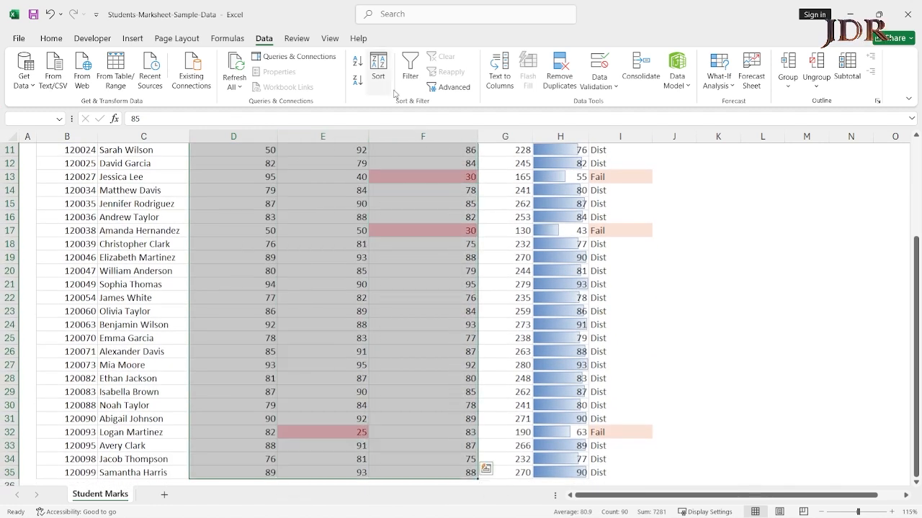
click(599, 81)
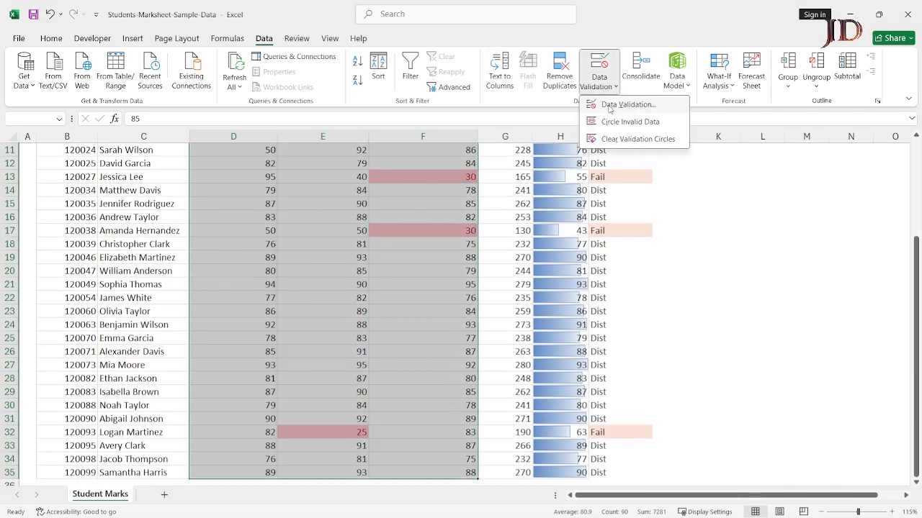
click(610, 106)
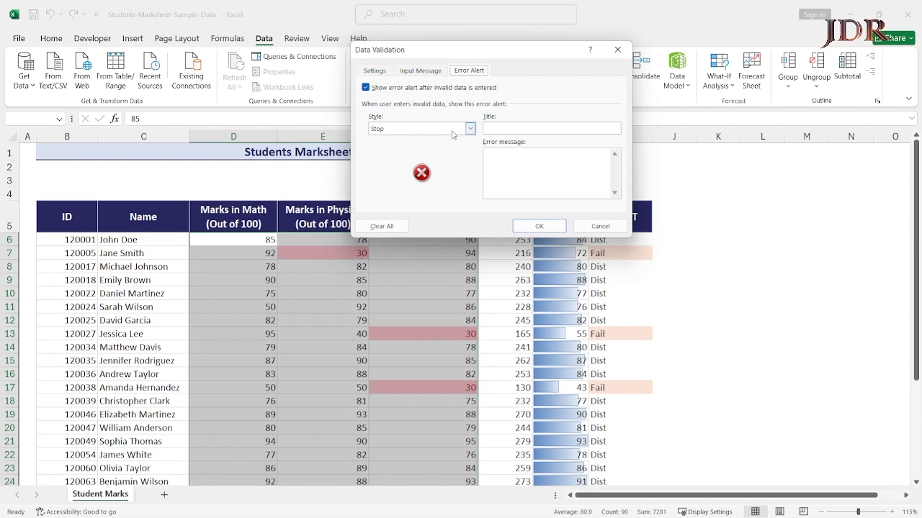
click(471, 129)
click(451, 148)
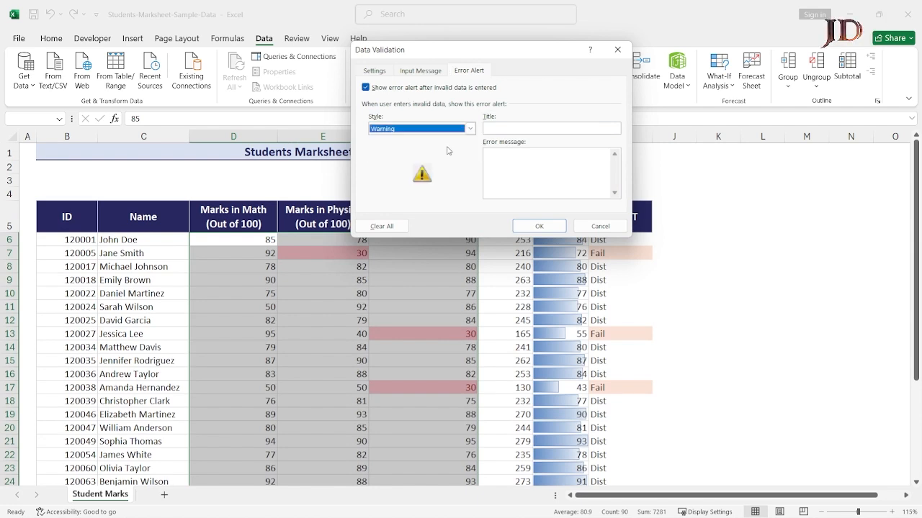
click(539, 226)
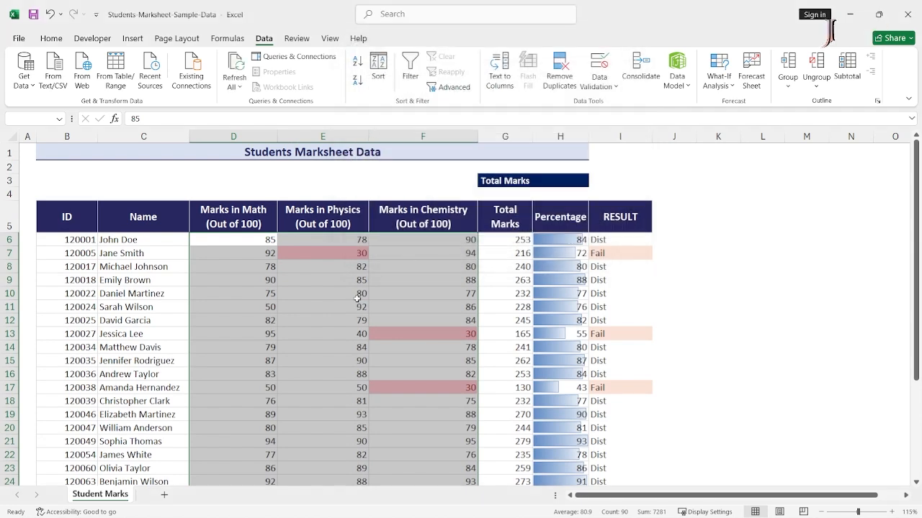
Step: Enter 102 as the Math mark in D11 and accept the out-of-range value
click(267, 310)
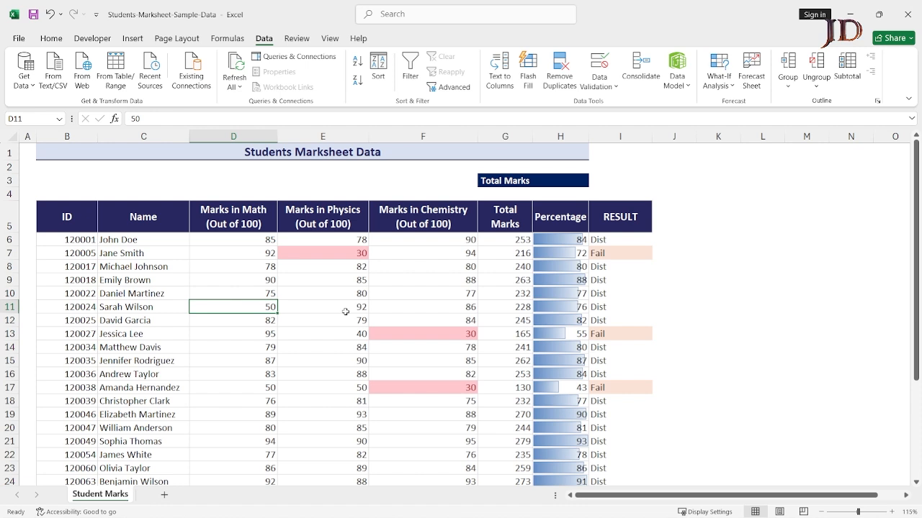
text(10)
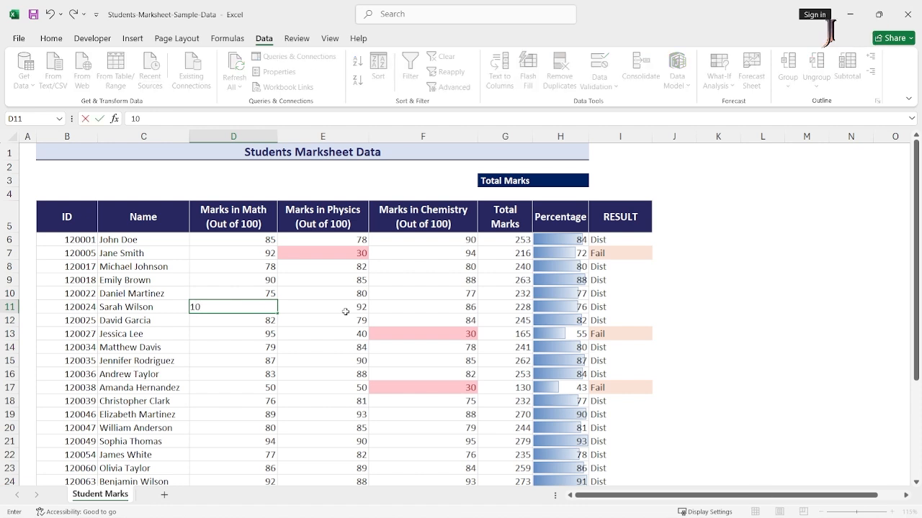
text(2)
key(Return)
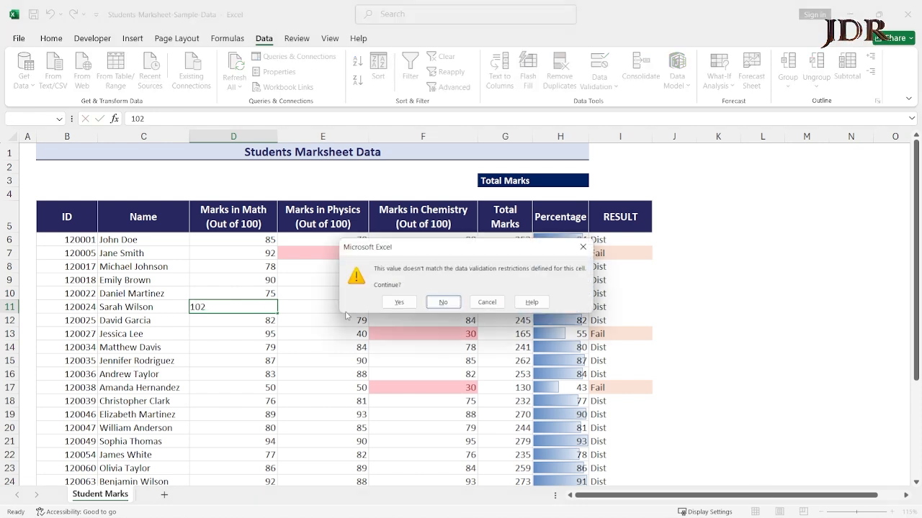
click(399, 302)
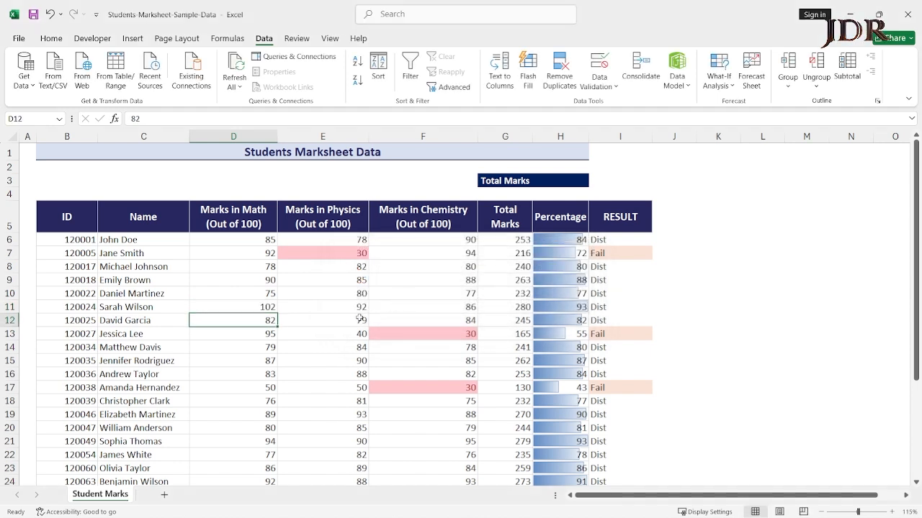
Step: Enter 200 as the Physics mark in E25 and accept the out-of-range value
scroll(346, 389, down, 3)
click(360, 352)
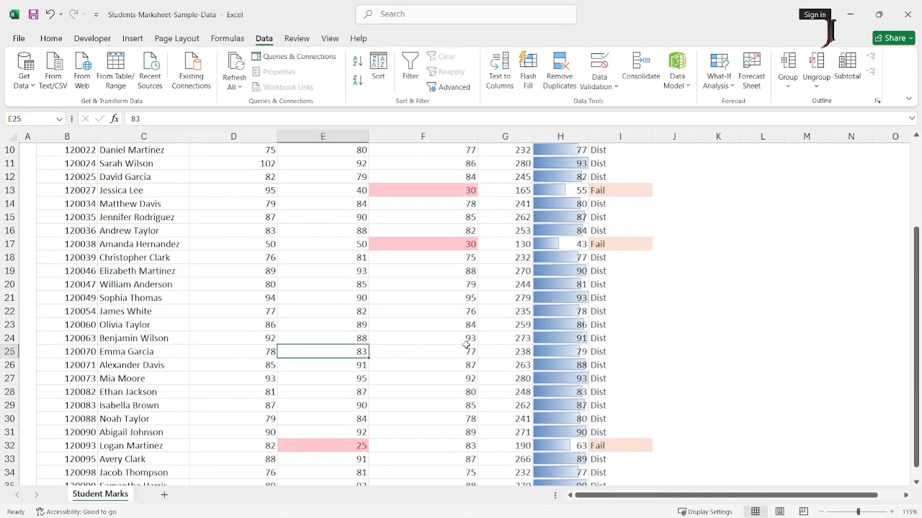
text(5)
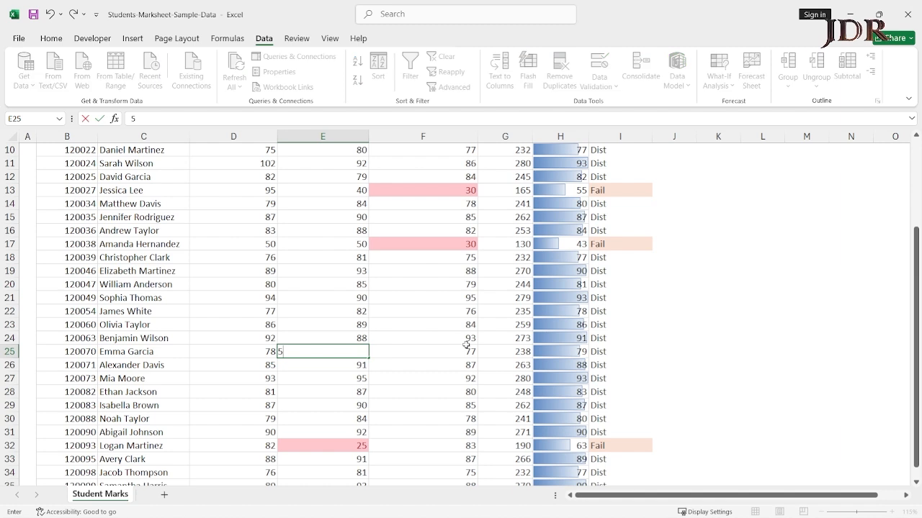
text(200)
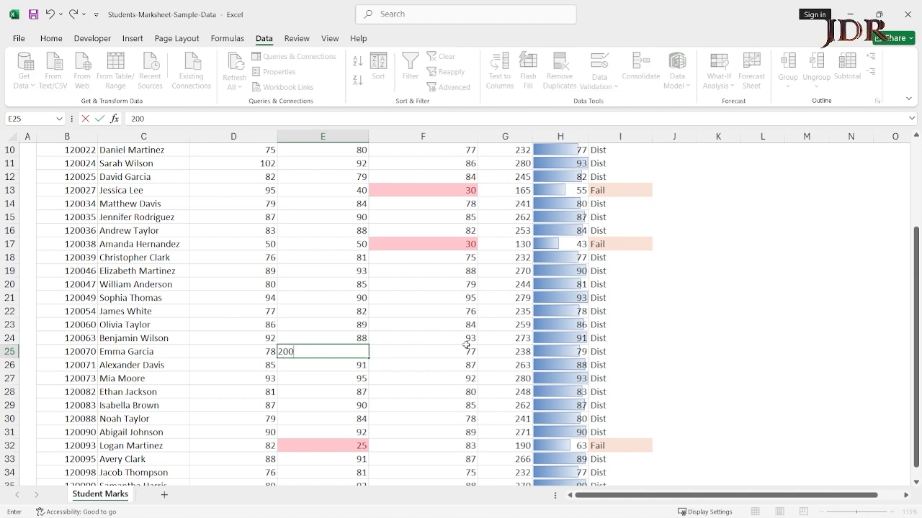
key(Return)
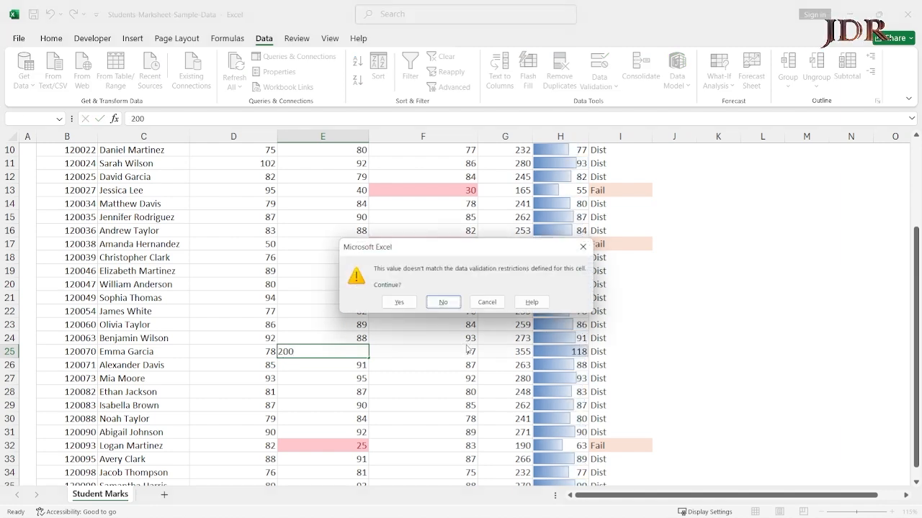
key(Left)
key(Return)
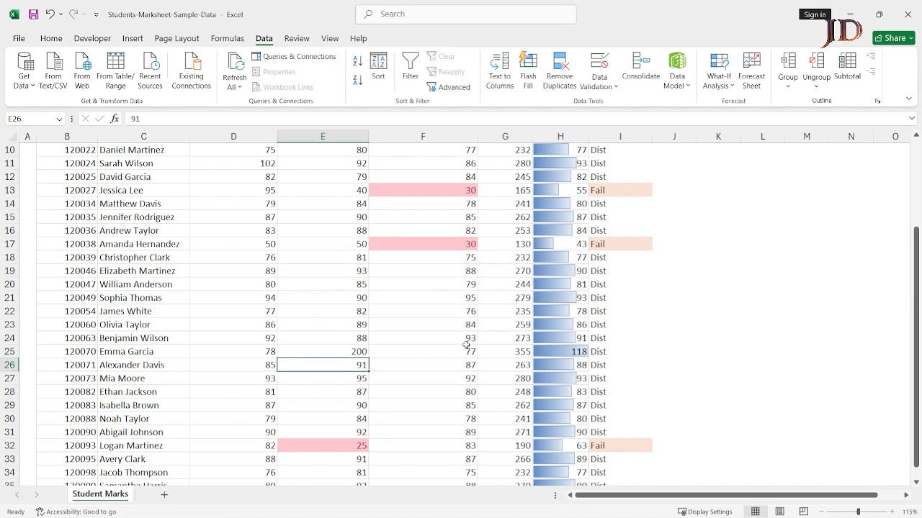
Step: Enter 105 as the Chemistry mark in F9 and accept the out-of-range value
scroll(454, 338, down, 6)
scroll(404, 259, up, 9)
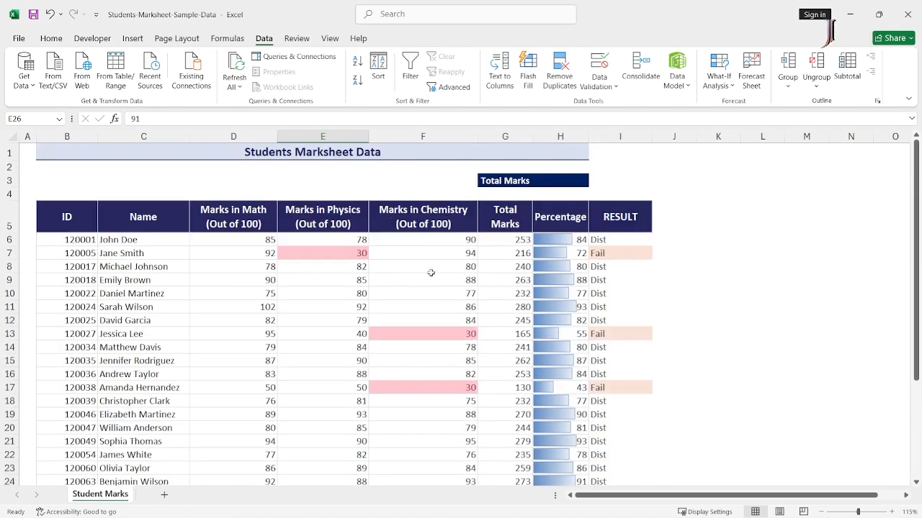
click(432, 280)
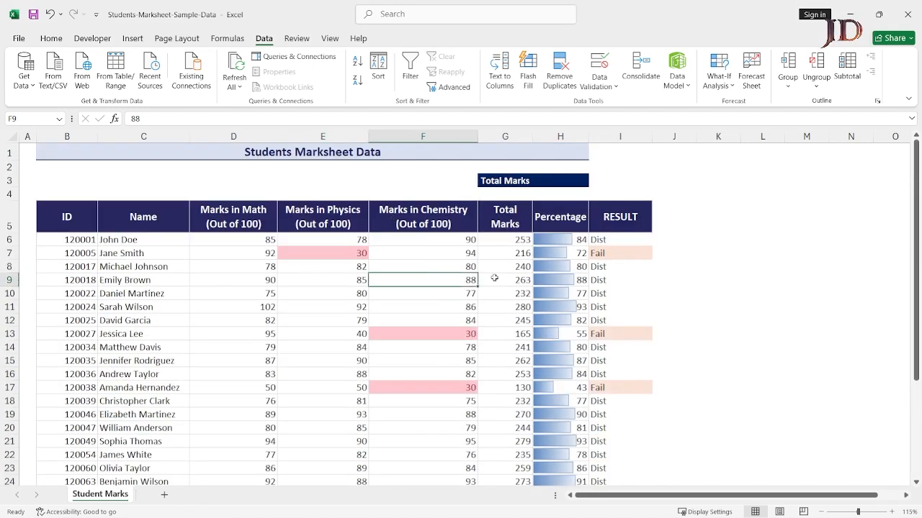
text(105)
key(Return)
key(Return)
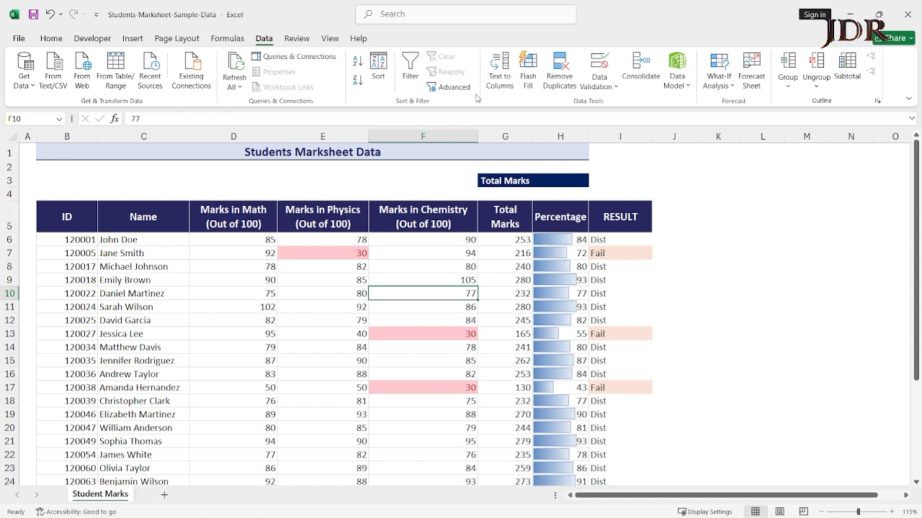
Step: Circle the invalid data on the marksheet and check which marks break the validation rule
click(609, 91)
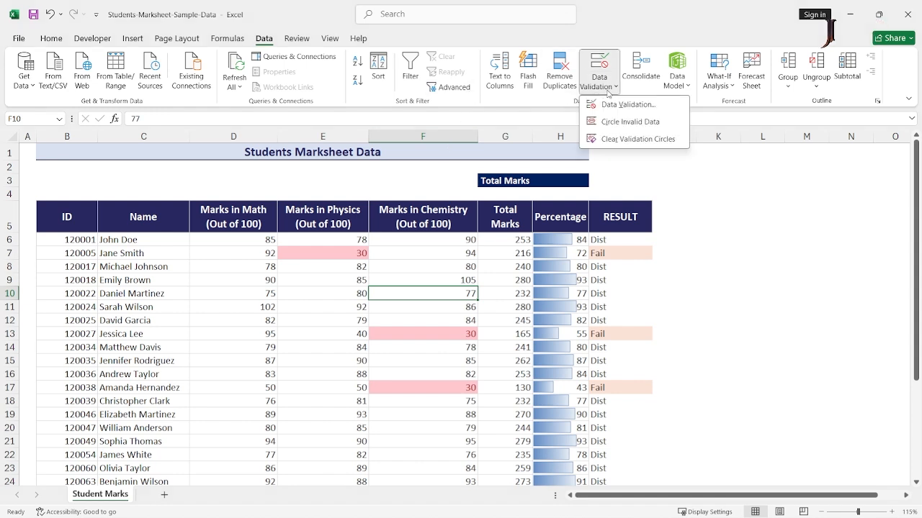
click(617, 123)
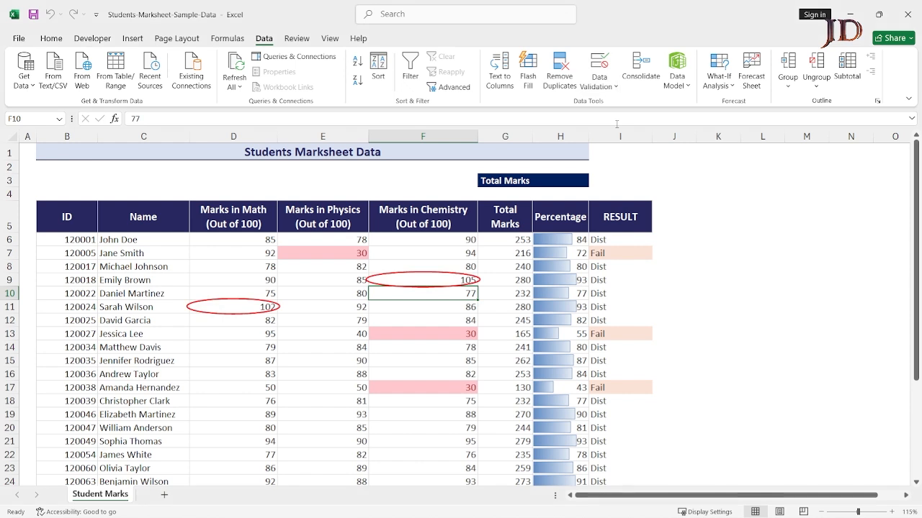
scroll(462, 239, down, 6)
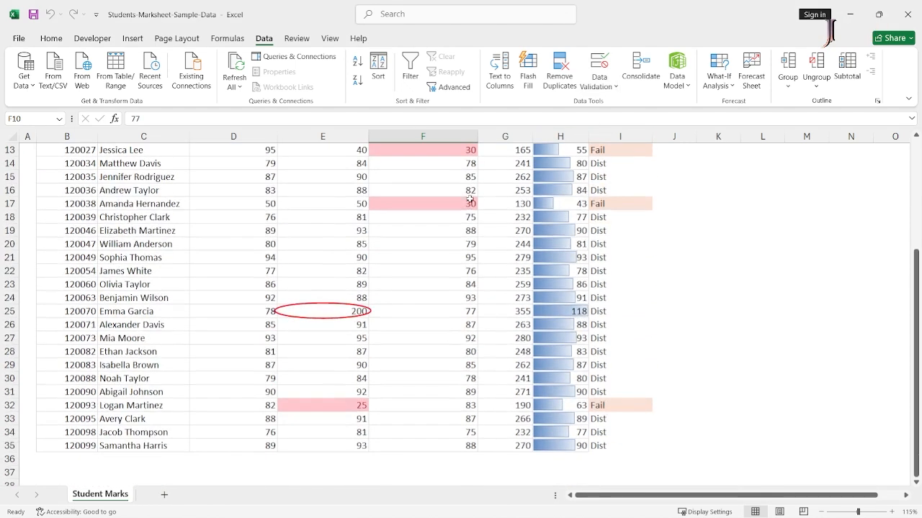
scroll(463, 239, up, 5)
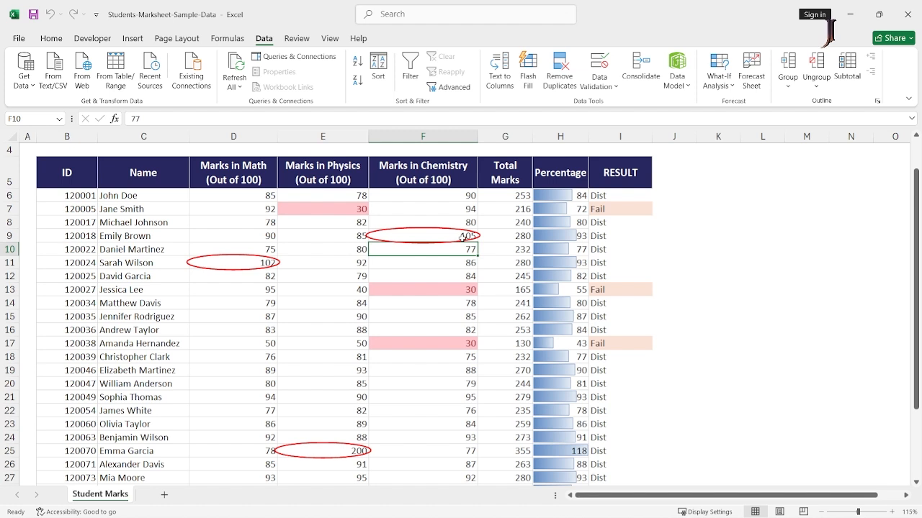
scroll(448, 252, down, 4)
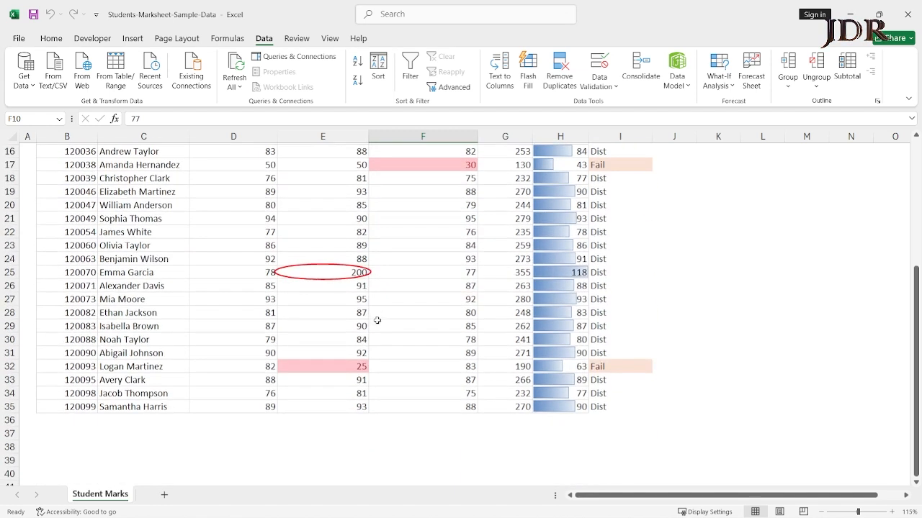
Step: Clear the validation circles from the marksheet
scroll(377, 321, up, 5)
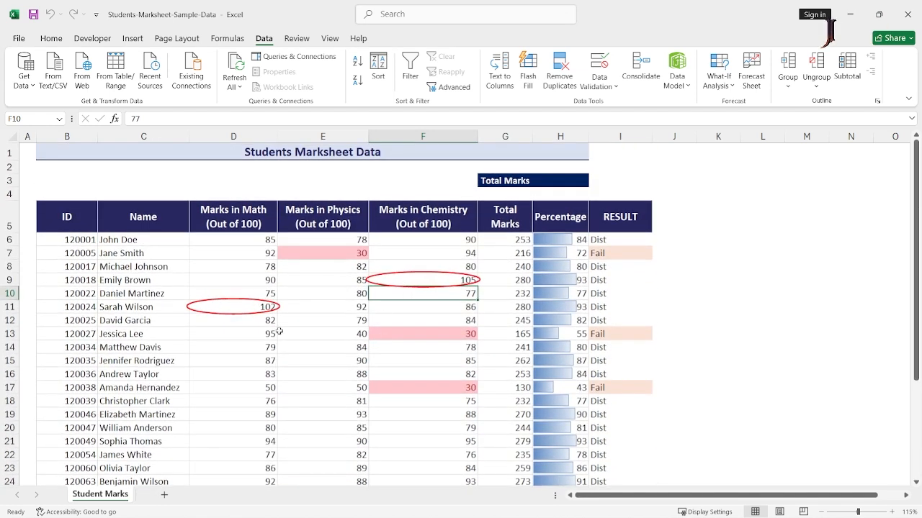
click(614, 88)
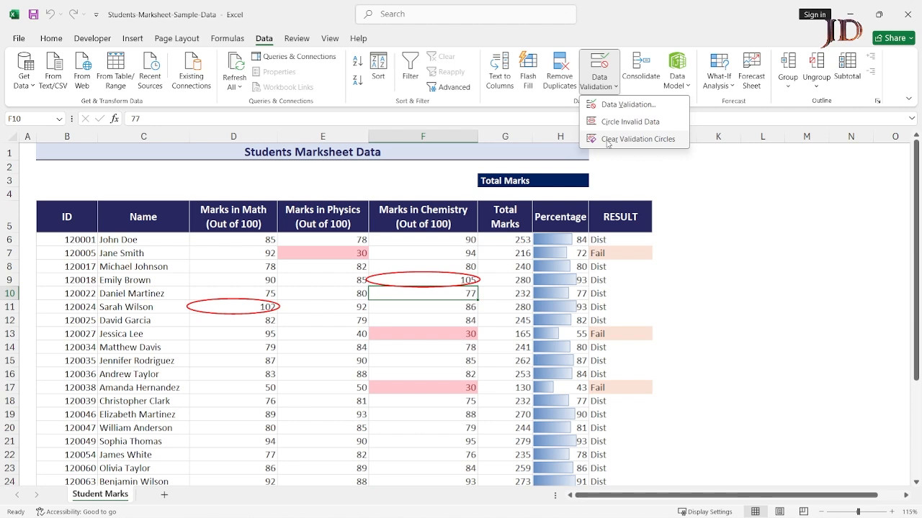
click(607, 141)
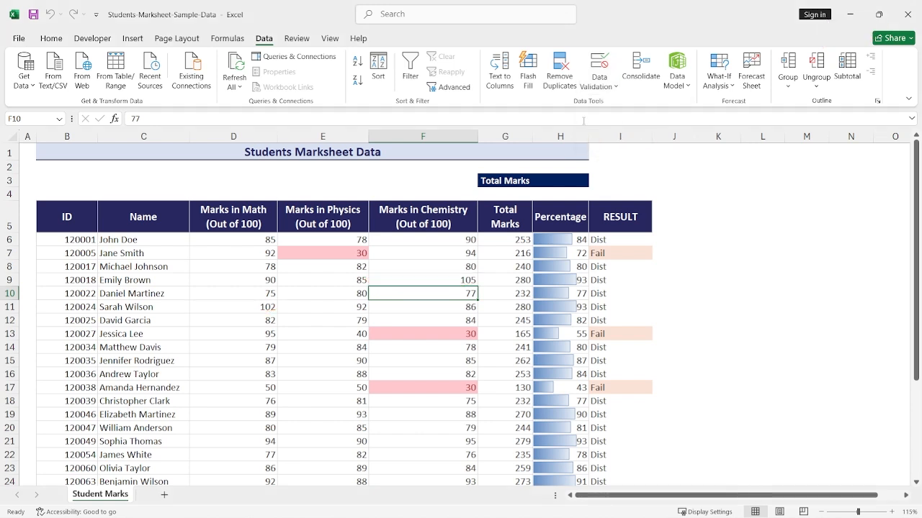